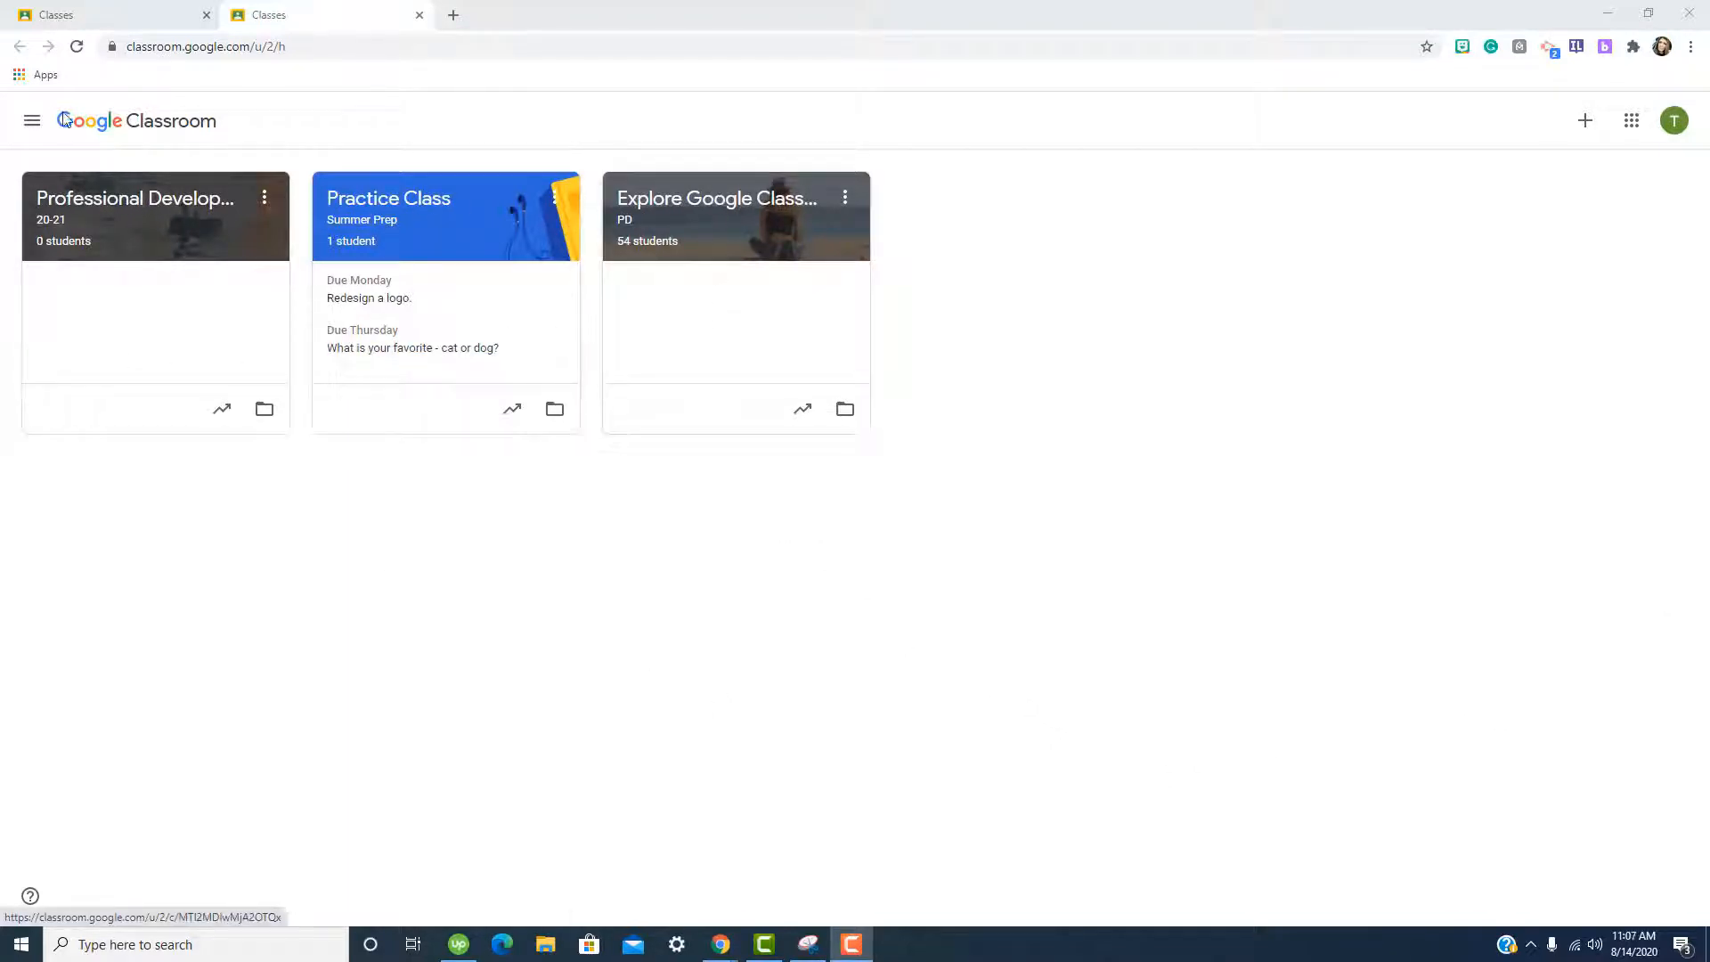
Open the main menu drawer listing the classes, calendar and settings.
left_click(33, 130)
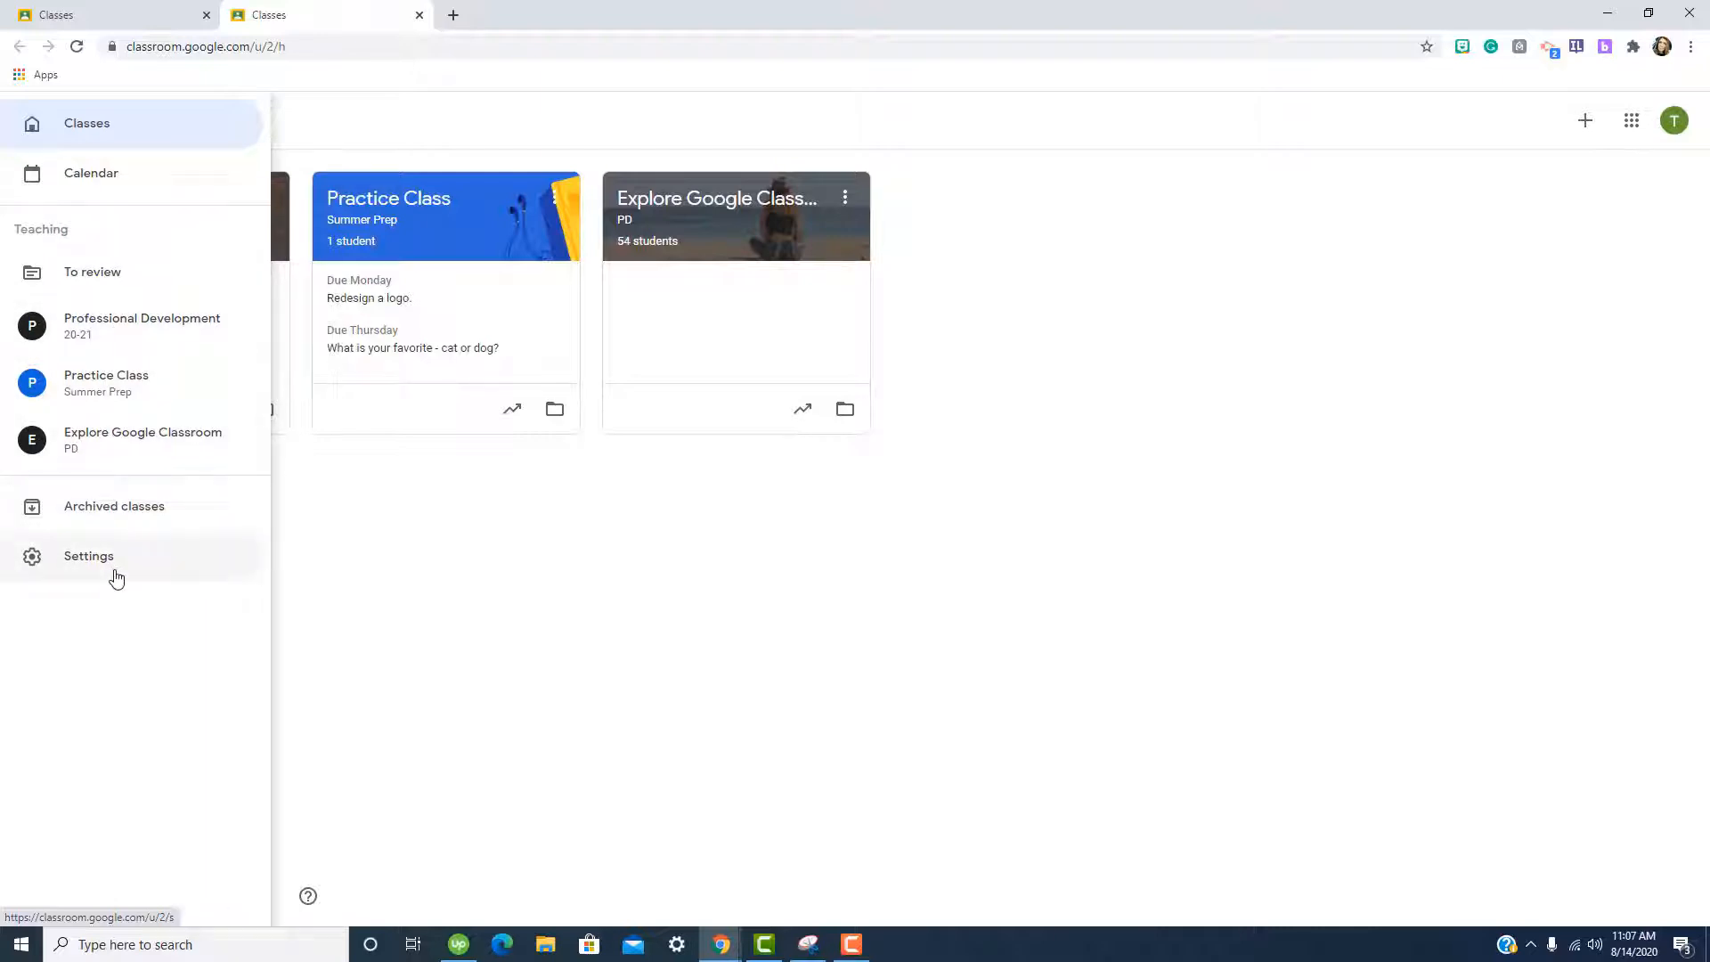
In Practice Class, post the announcement 'Good morning.' to all students.
left_click(107, 383)
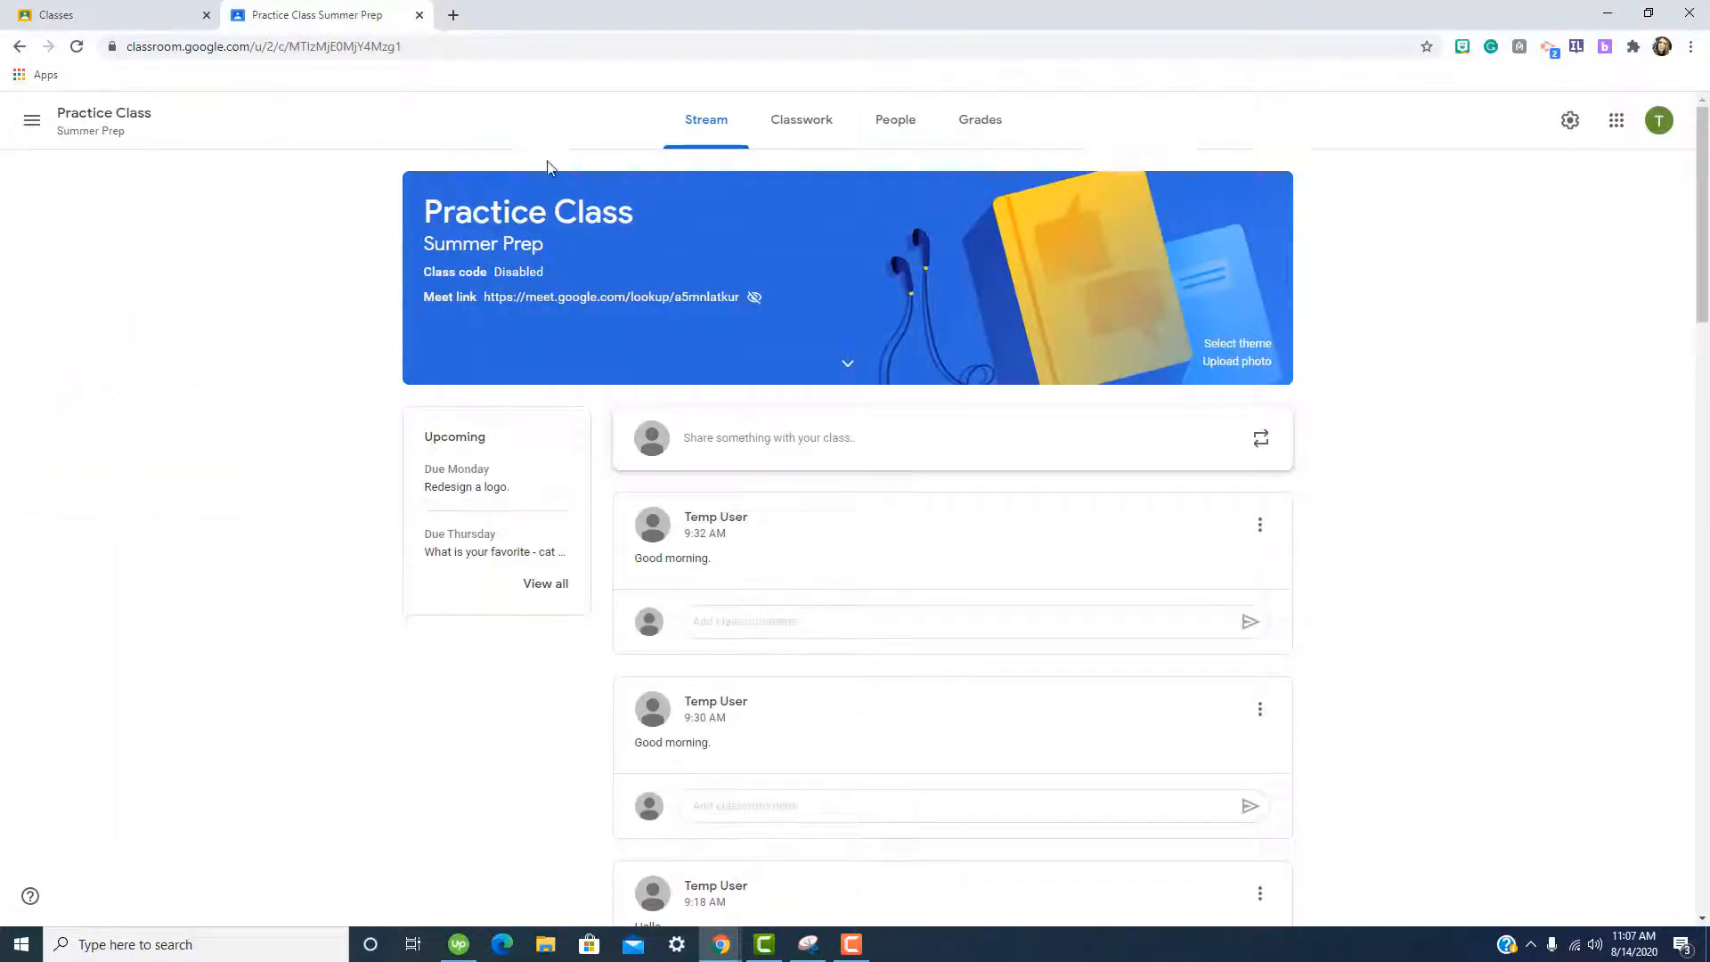
left_click(737, 438)
type("Goog")
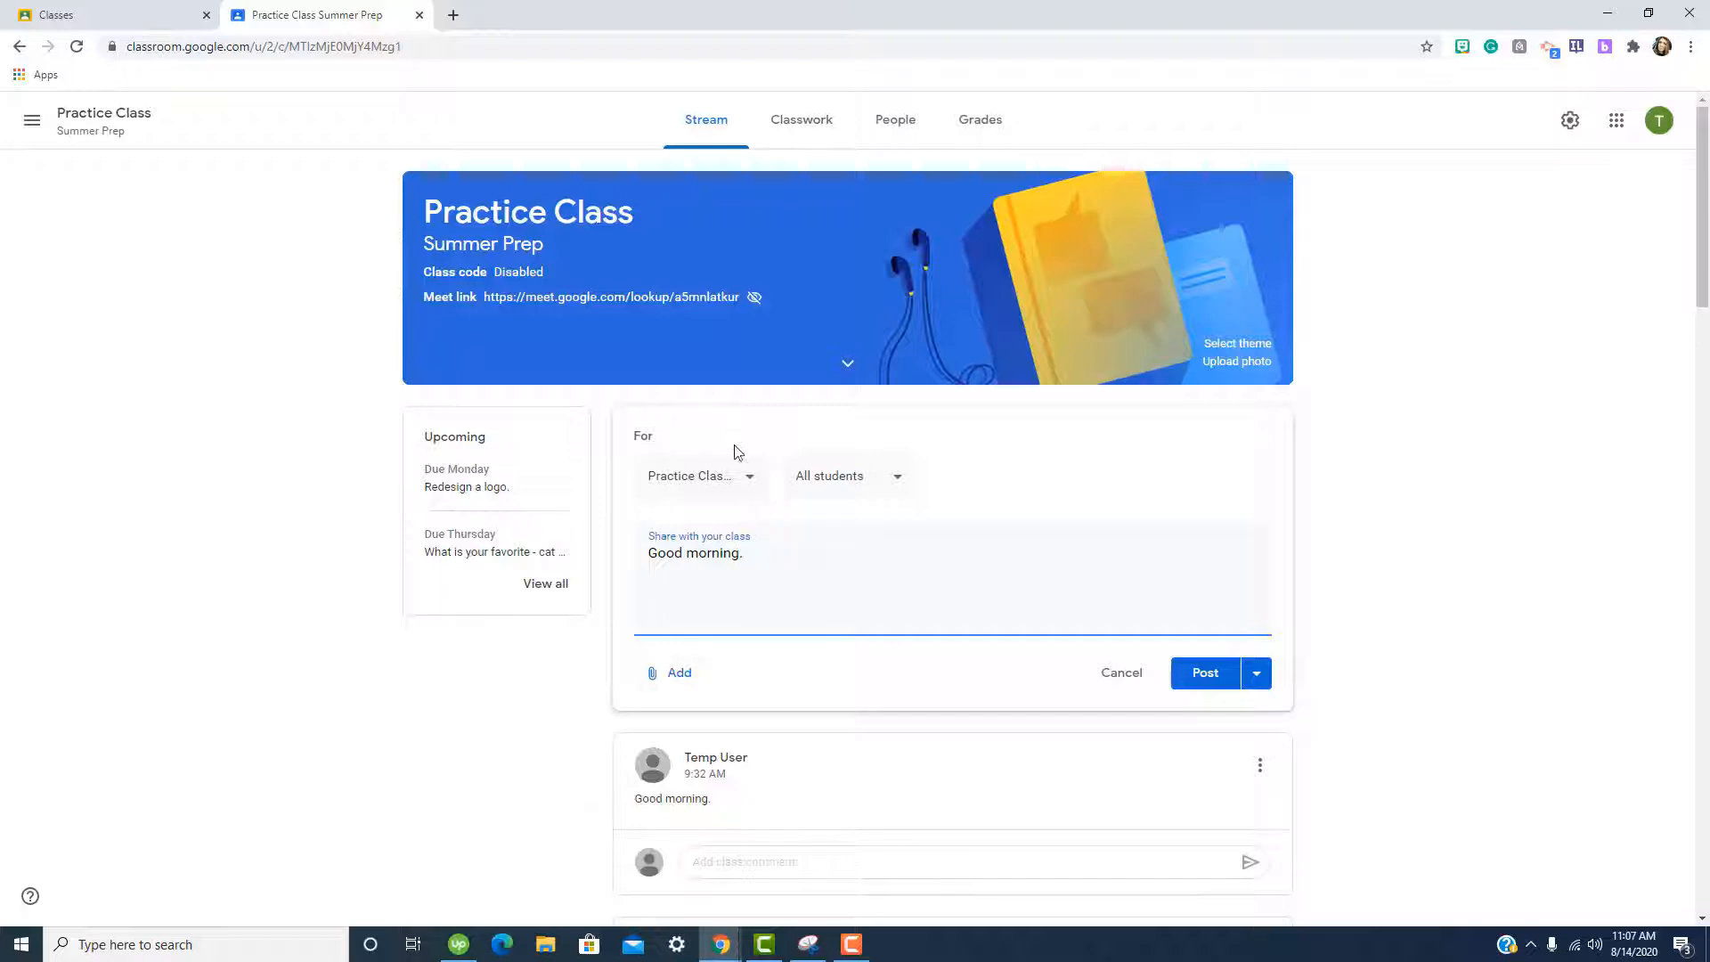
left_click(713, 481)
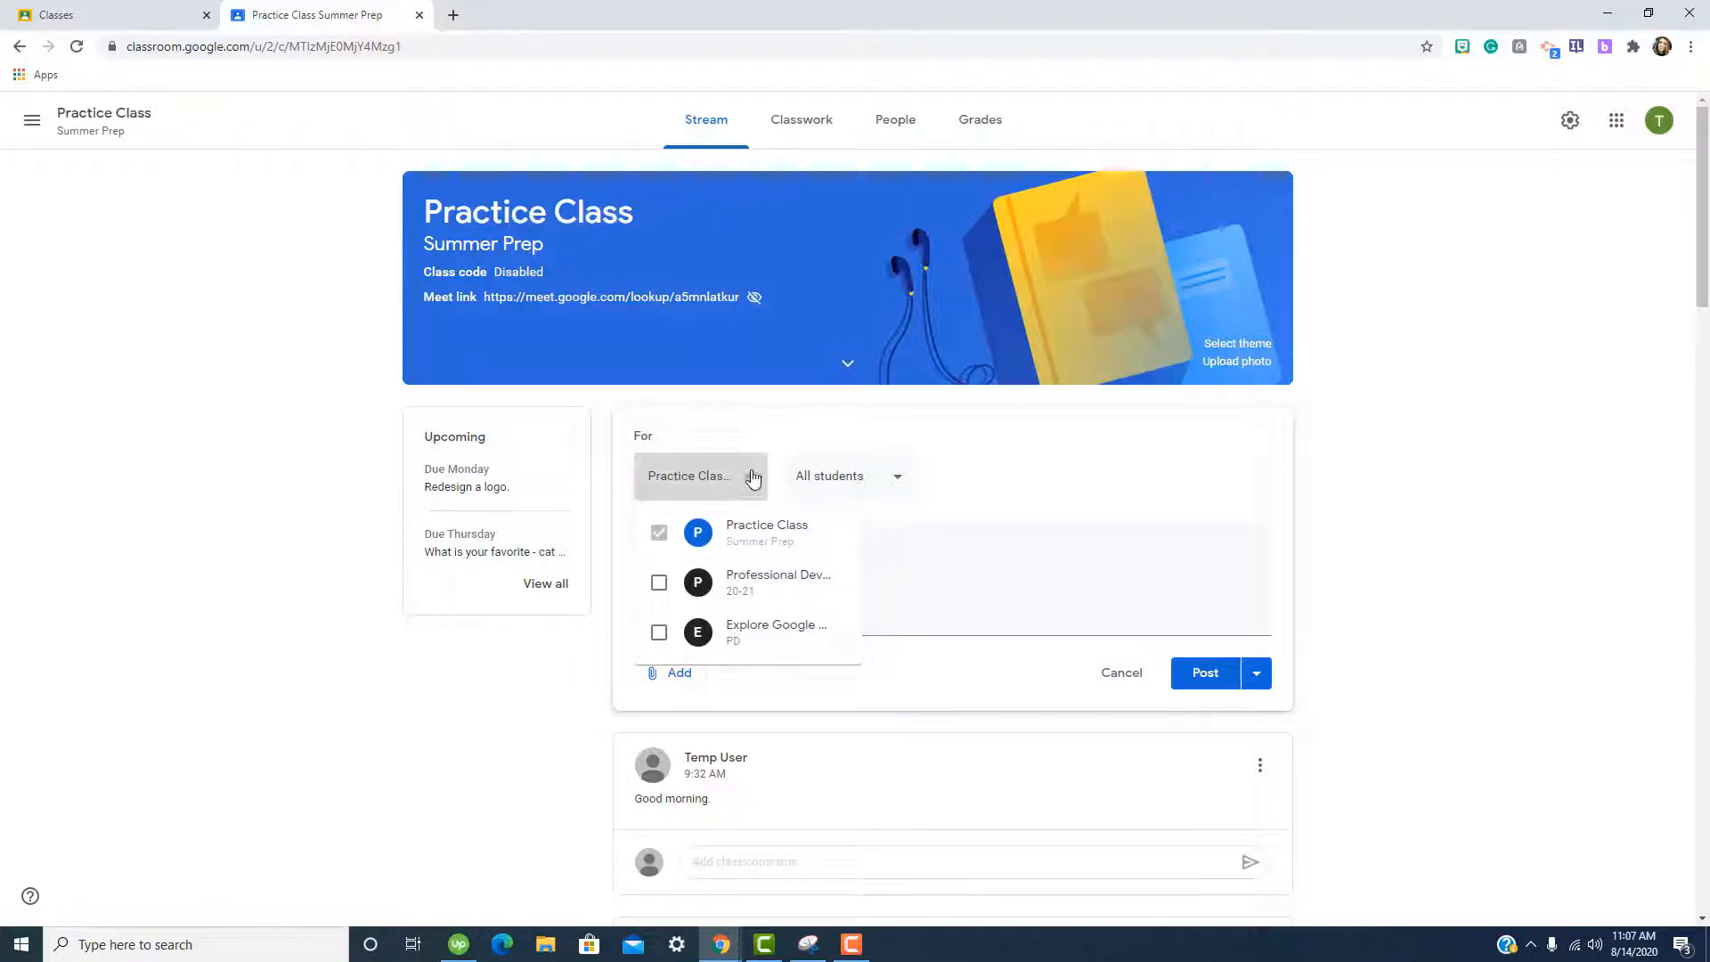
left_click(851, 480)
left_click(850, 479)
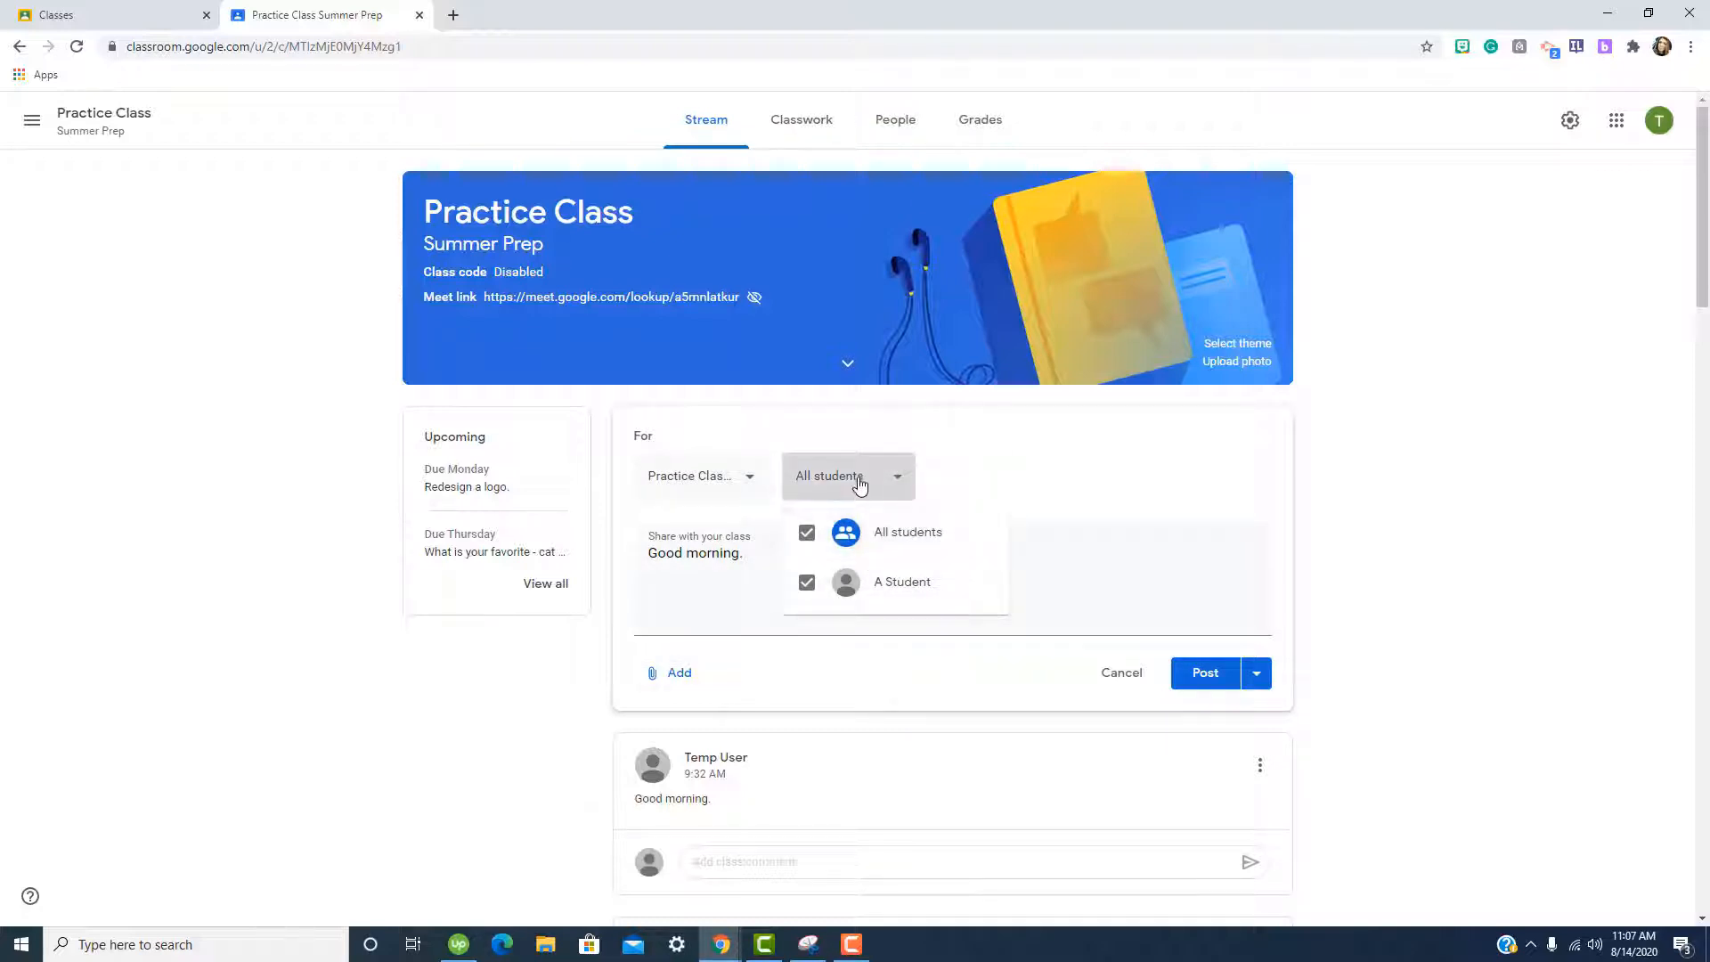
left_click(853, 481)
left_click(678, 679)
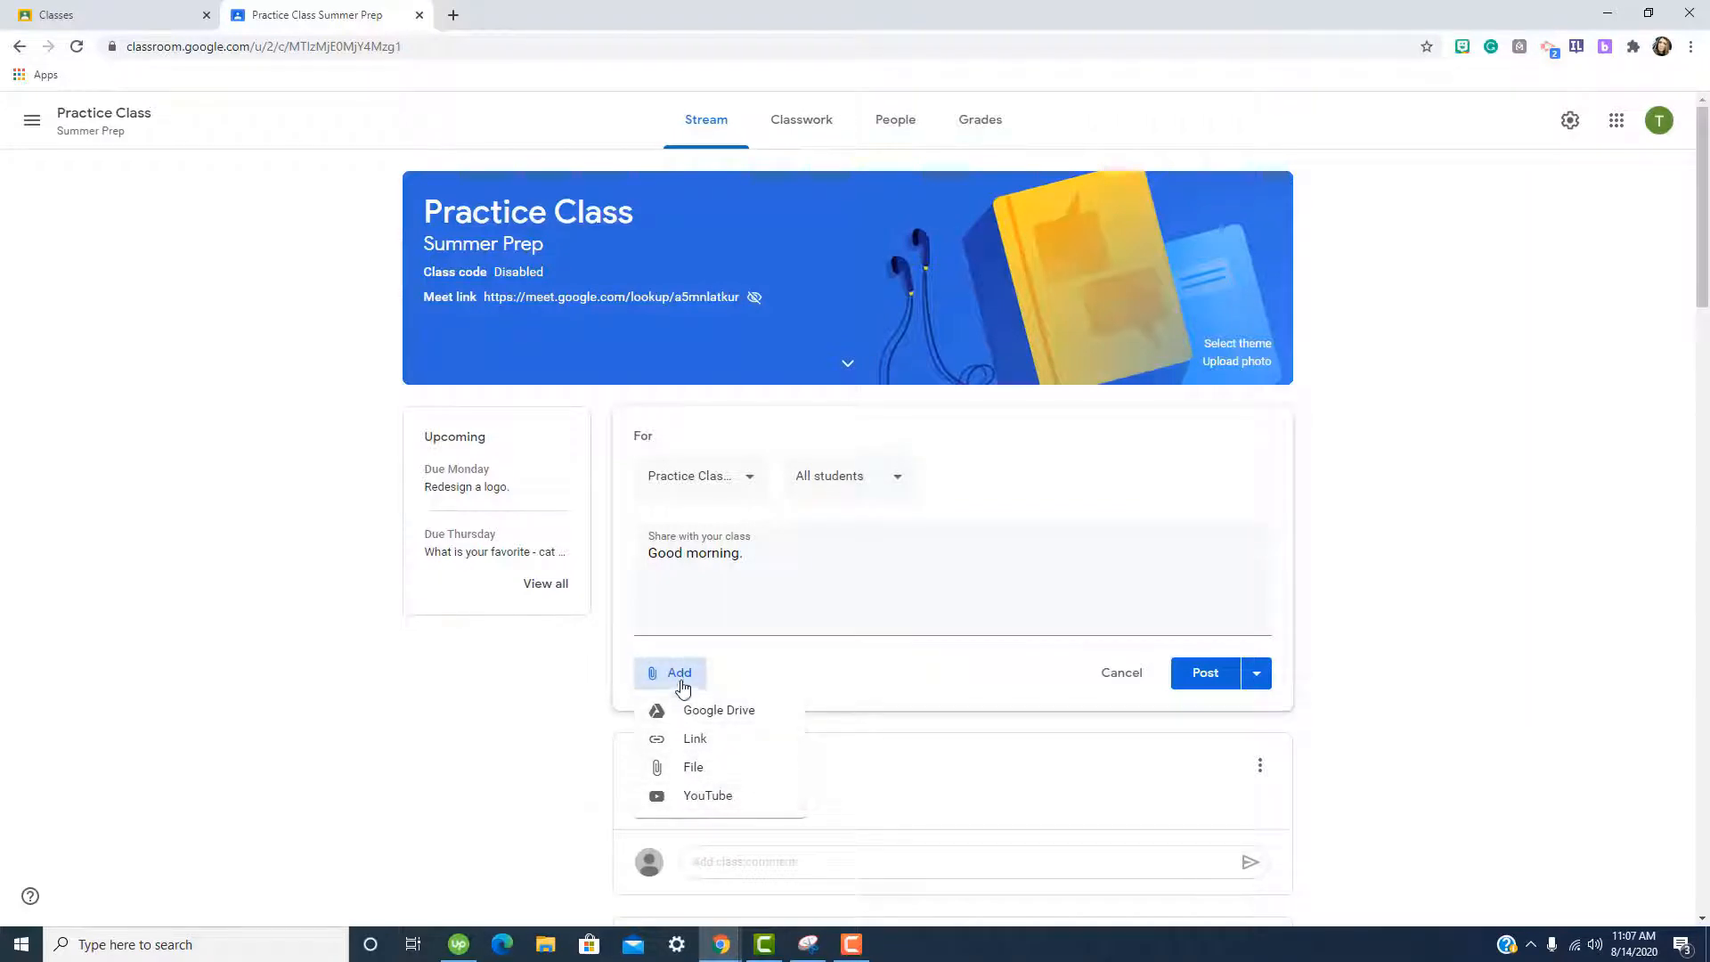
left_click(681, 682)
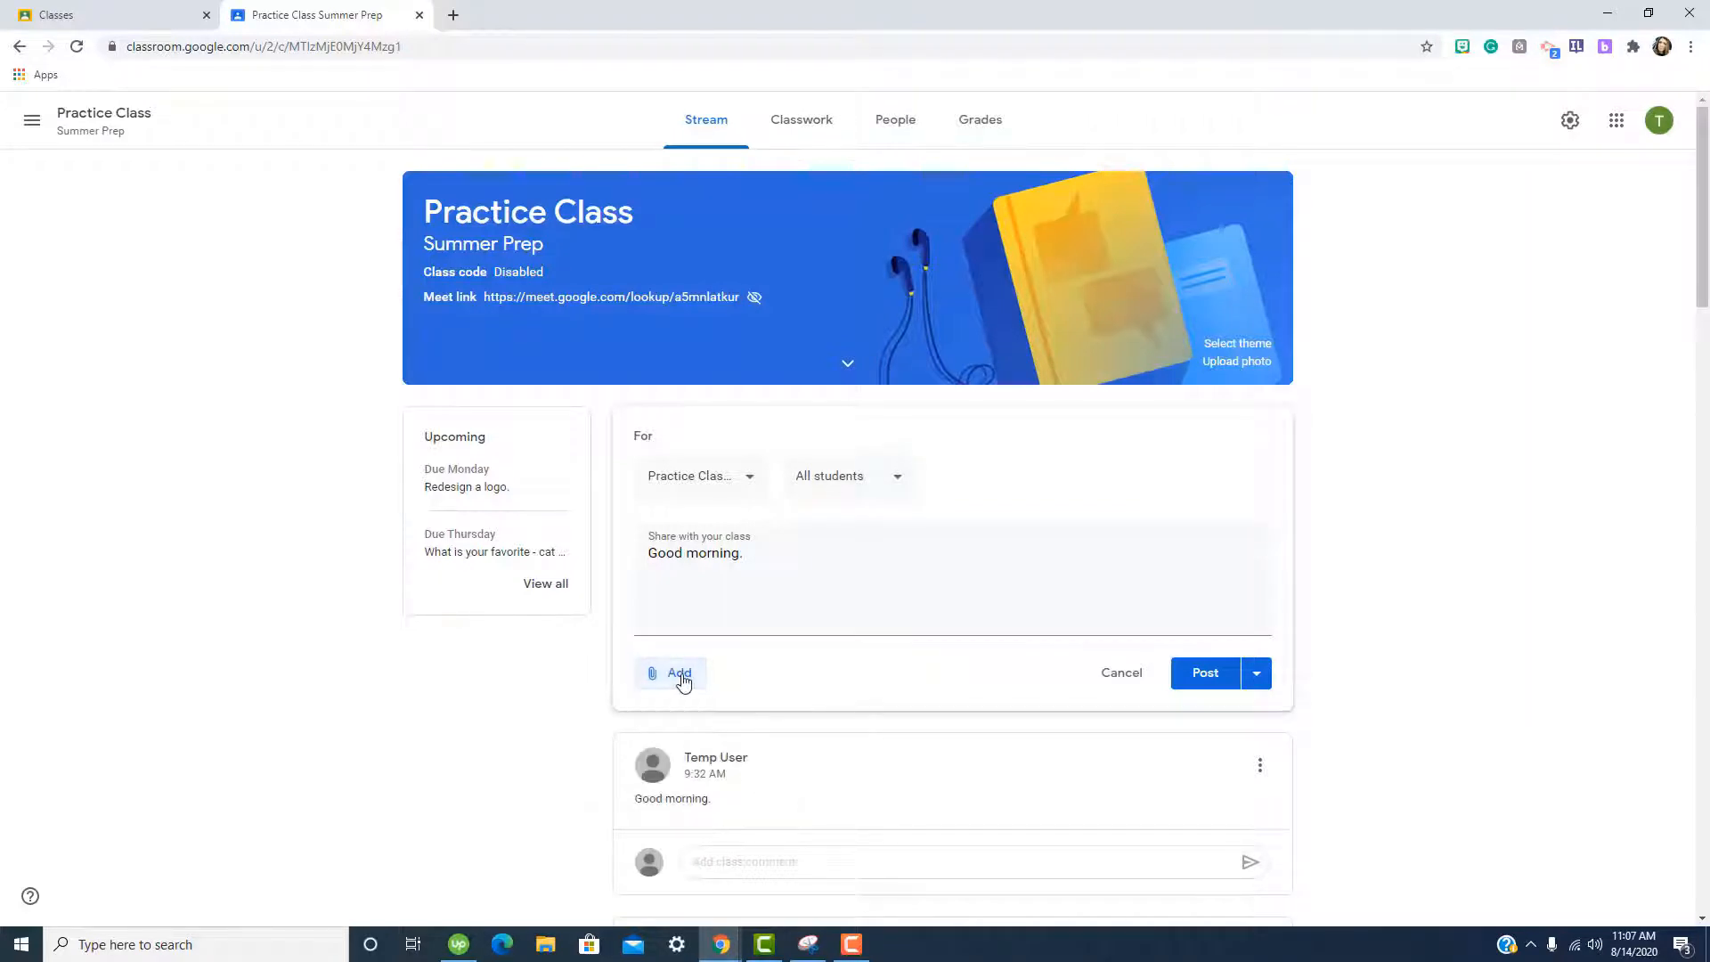
left_click(1256, 674)
left_click(1213, 678)
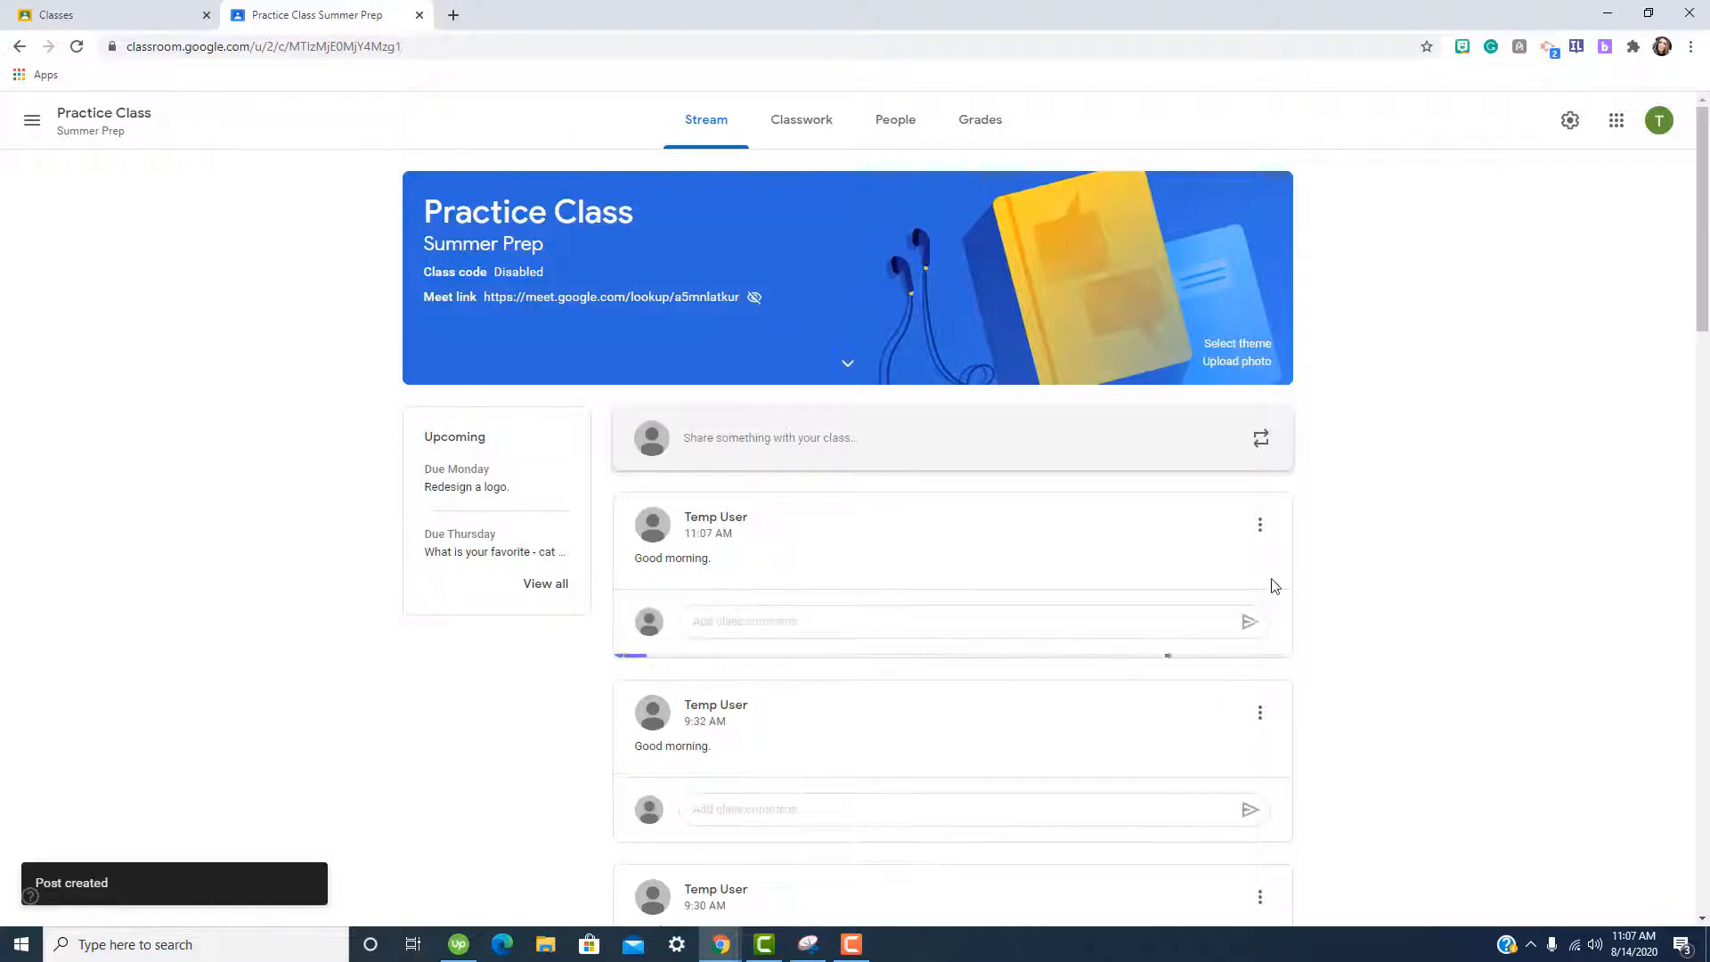
Check the new post's options, then view the Practice Class Classwork page.
left_click(1260, 525)
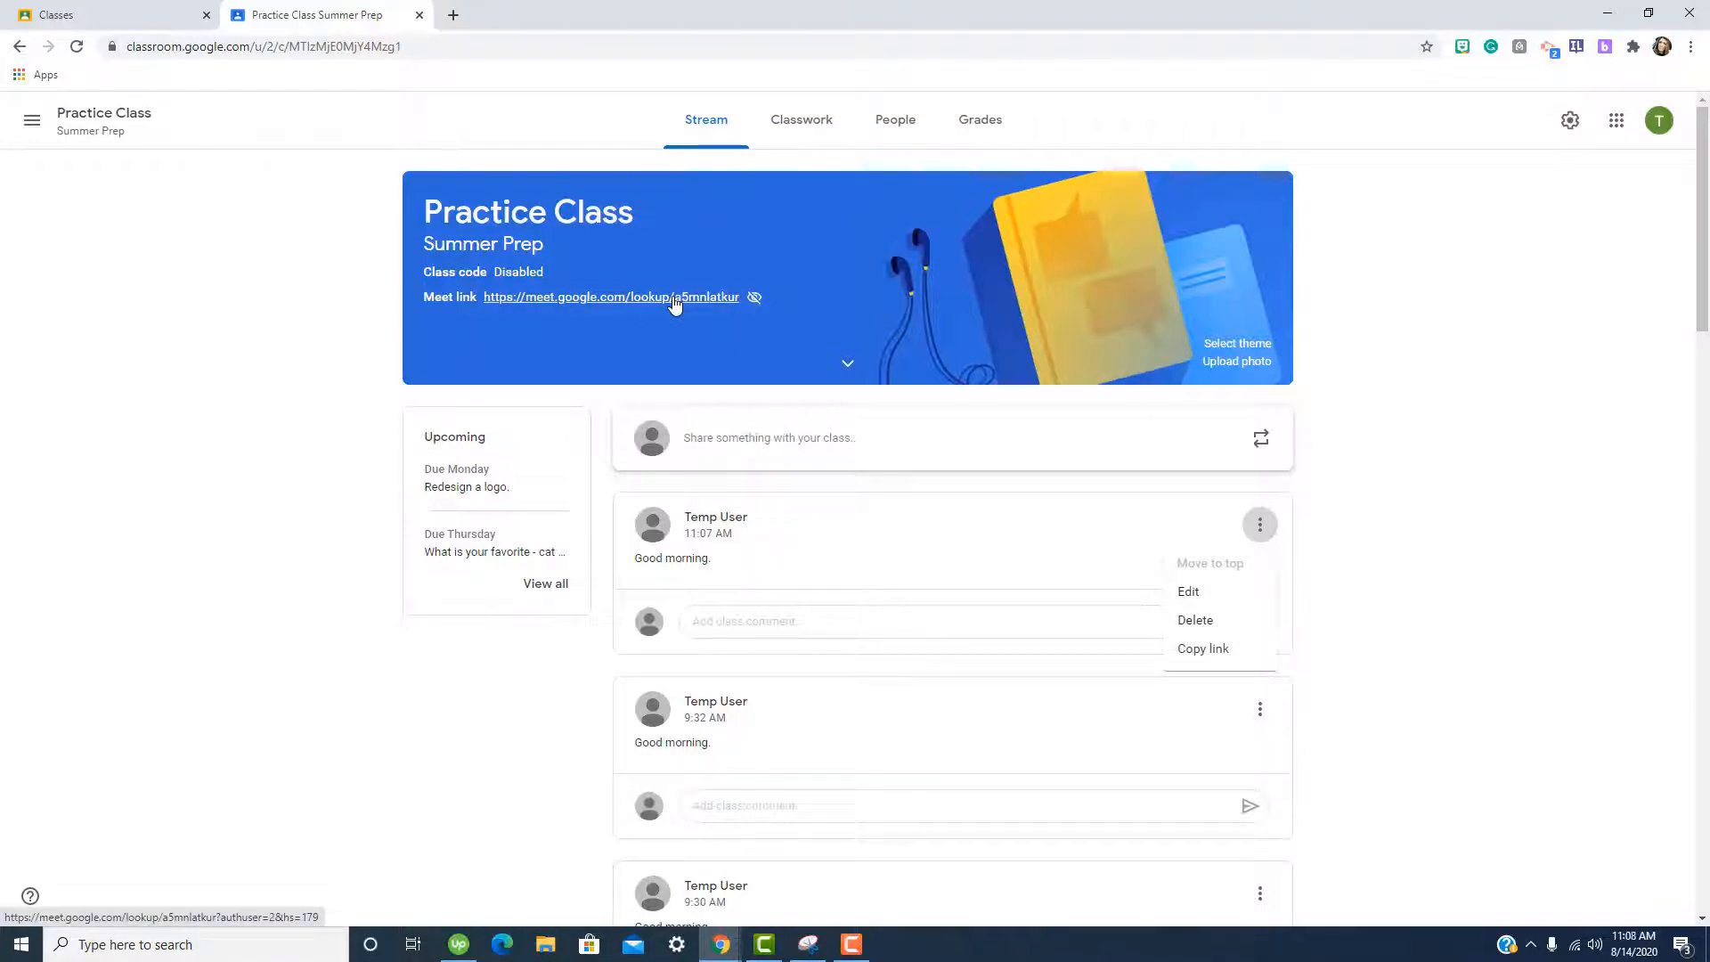
left_click(804, 121)
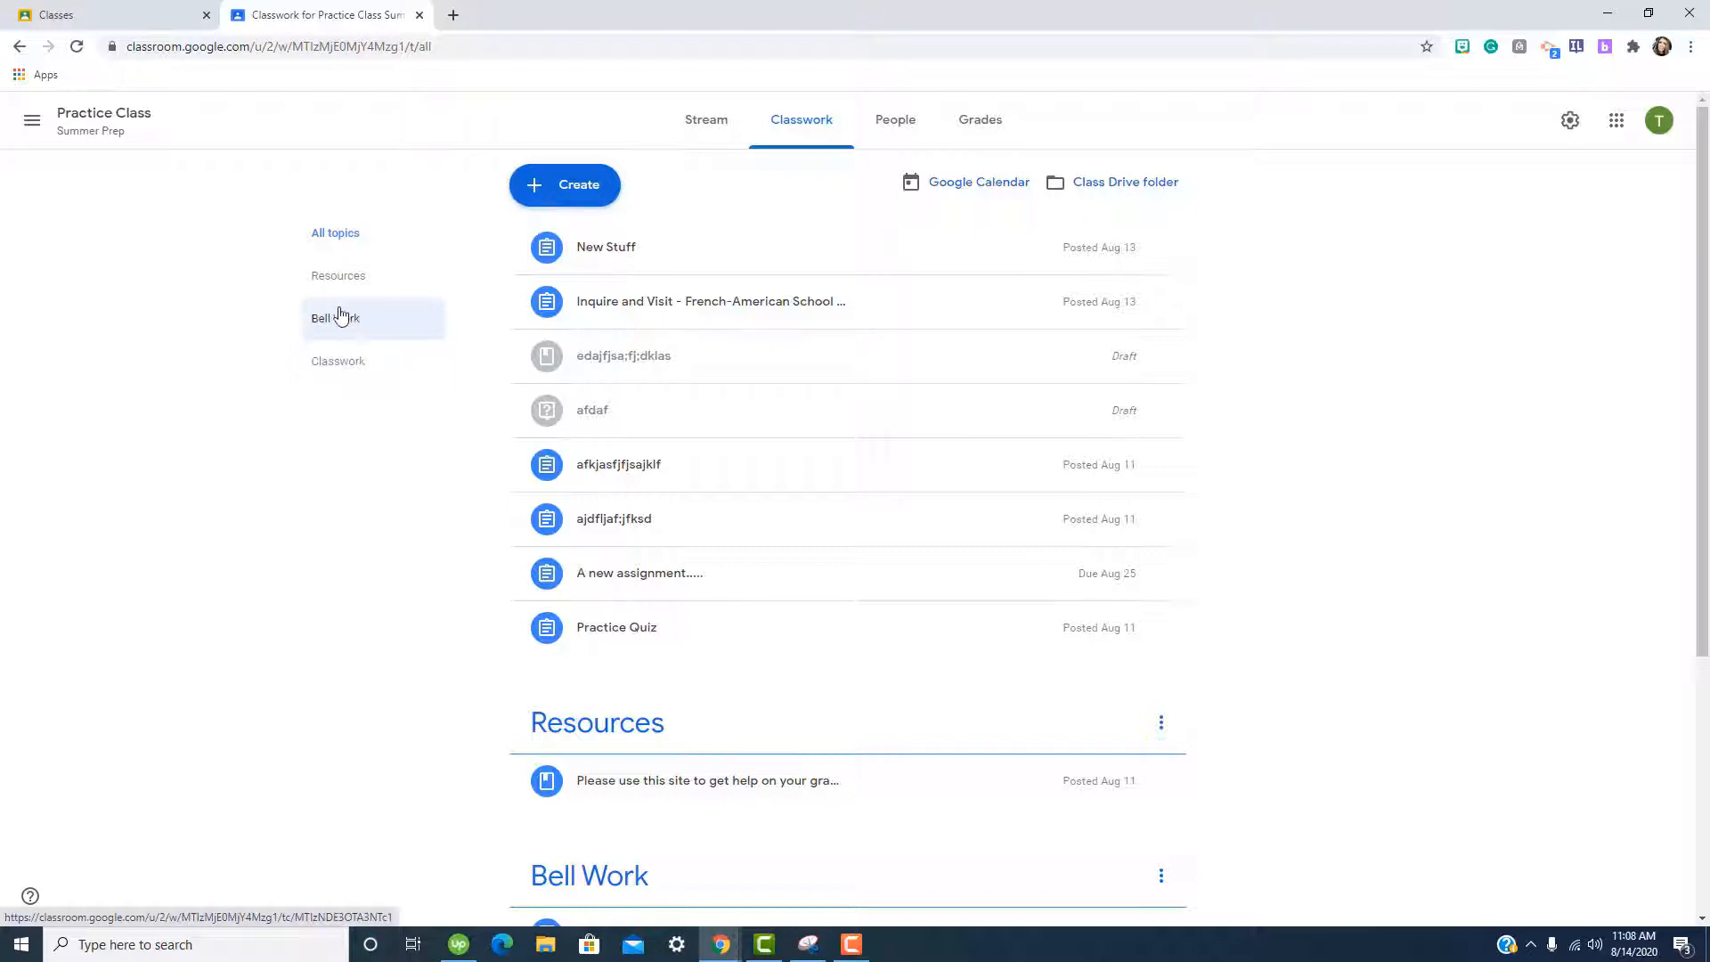
Look over the Create options, then view the class roster on People.
left_click(570, 189)
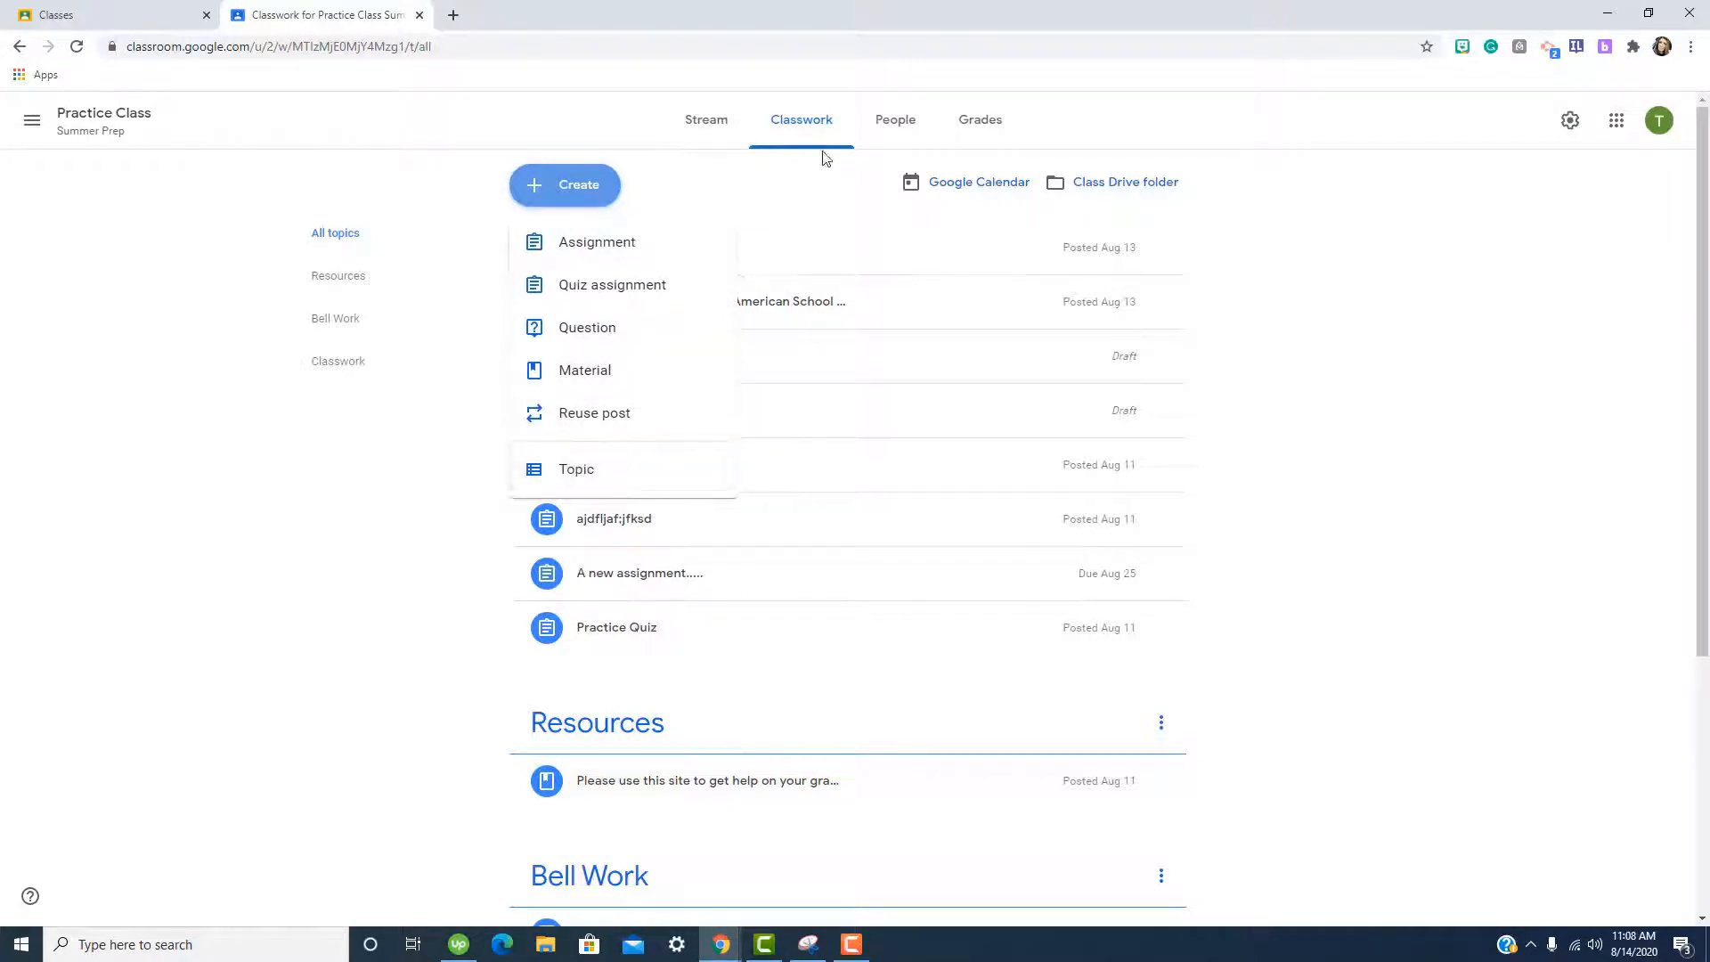
left_click(894, 121)
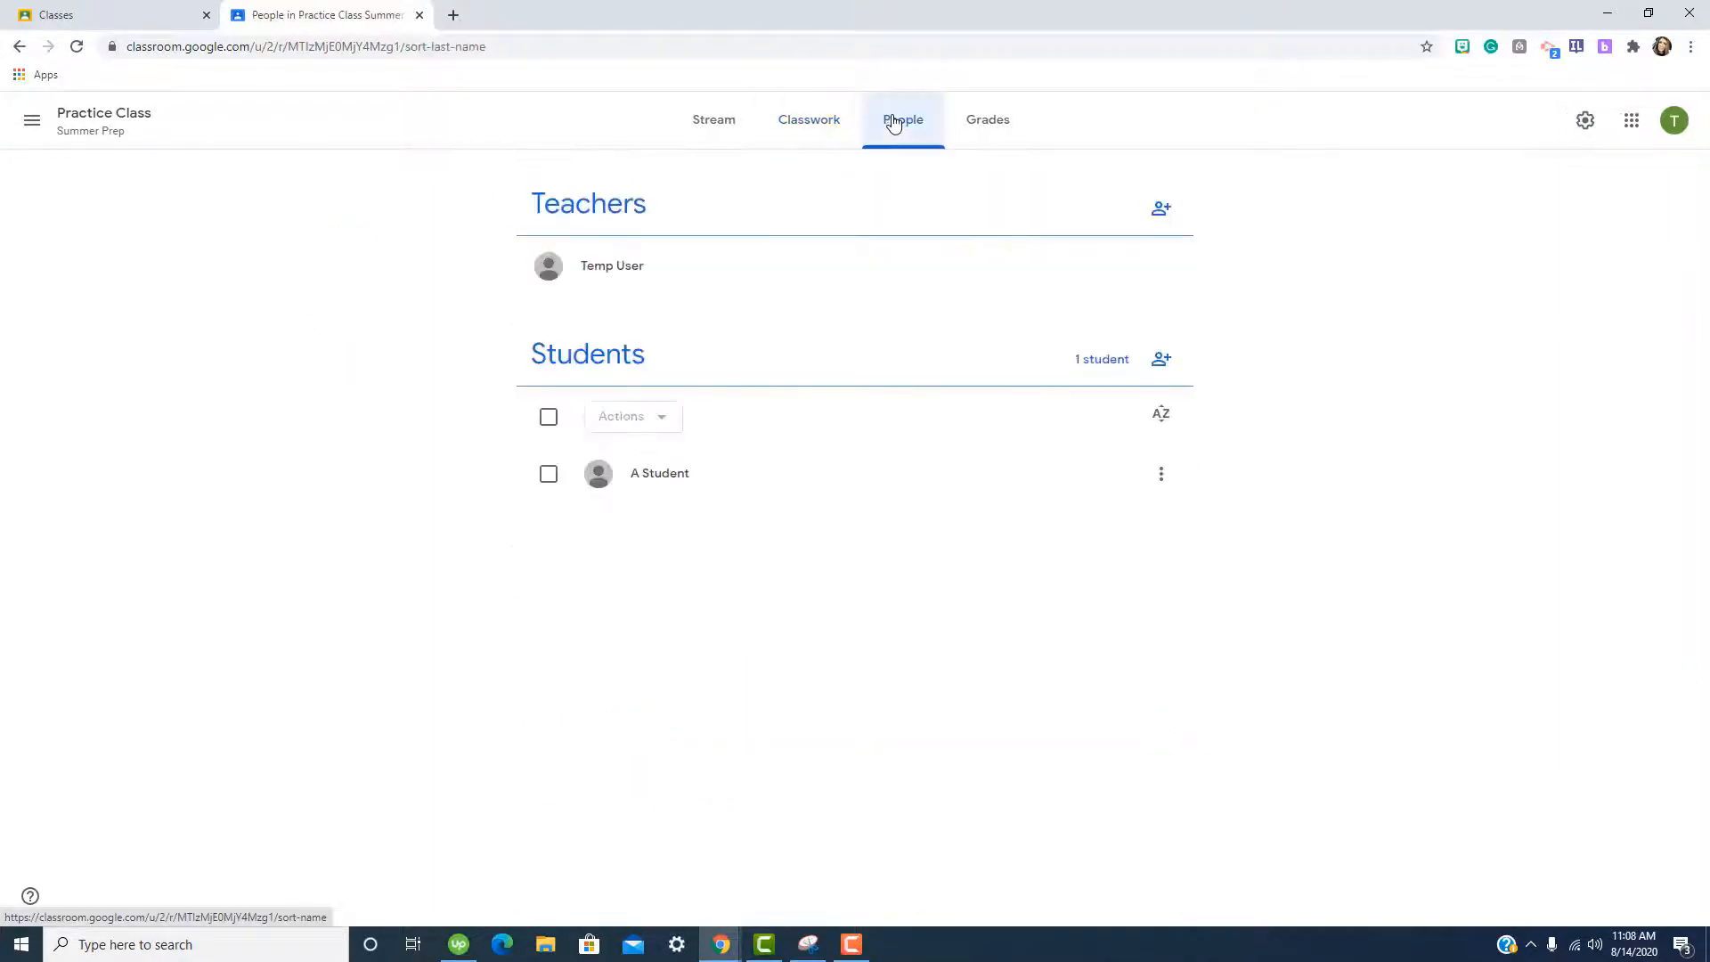
Review the student's actions and assigned work, including Essay at 50/100, then reopen Practice Class.
left_click(549, 475)
left_click(670, 422)
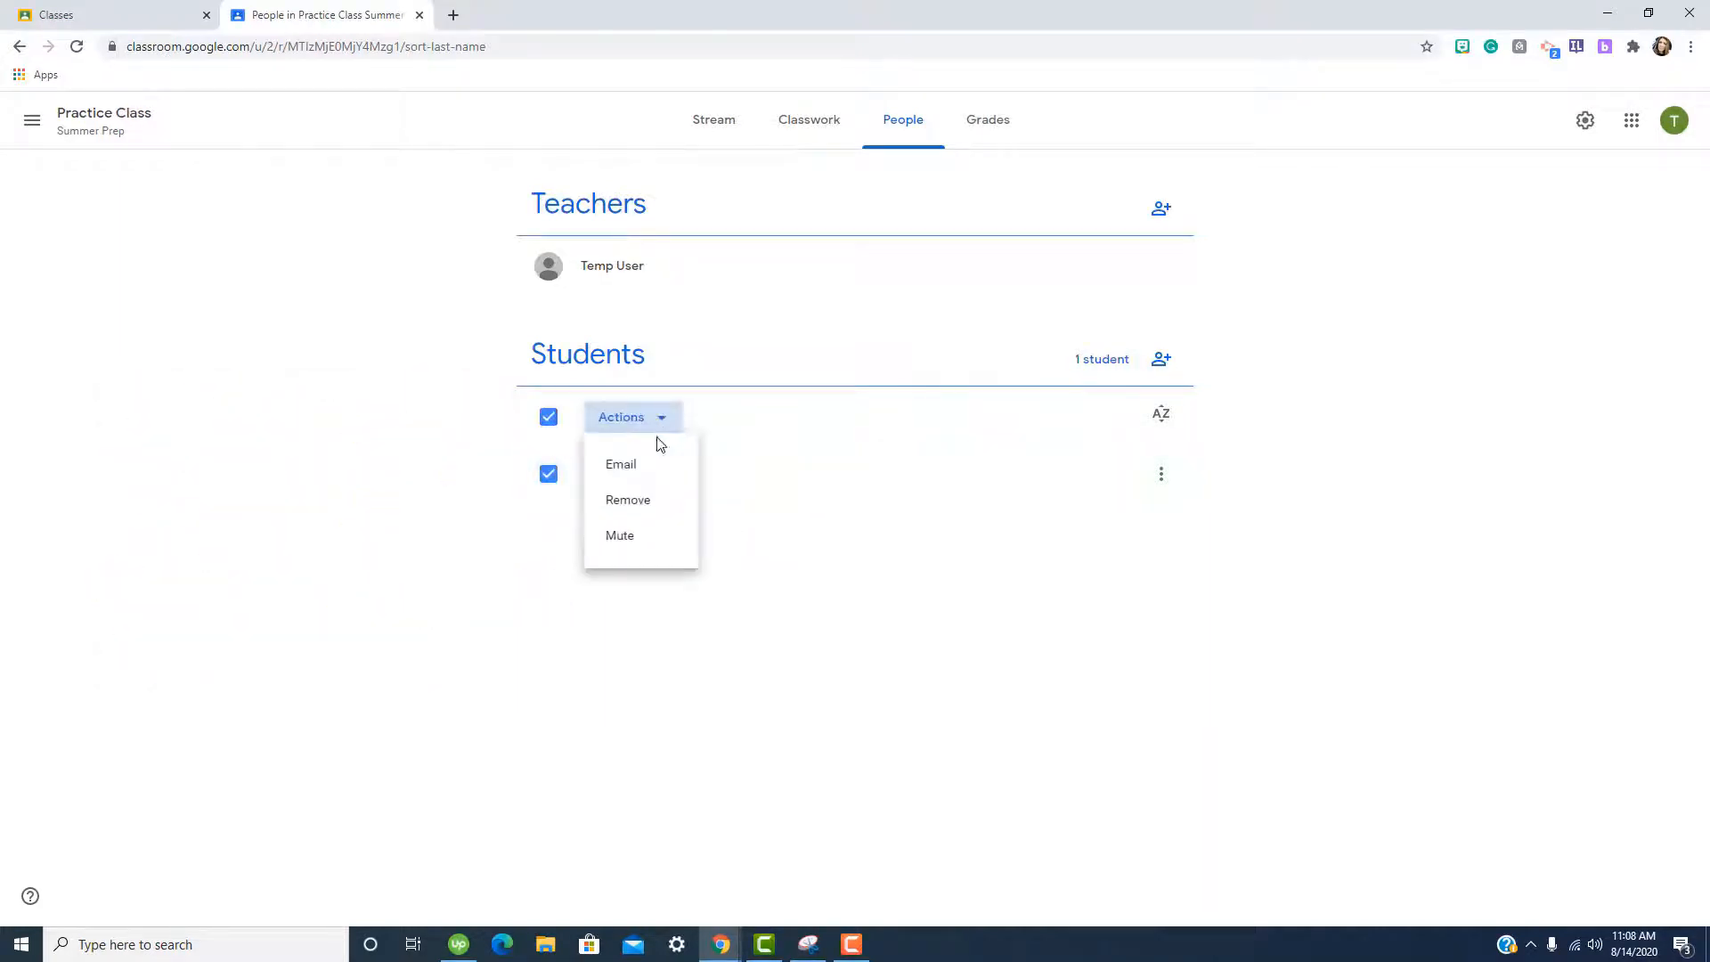
left_click(1160, 479)
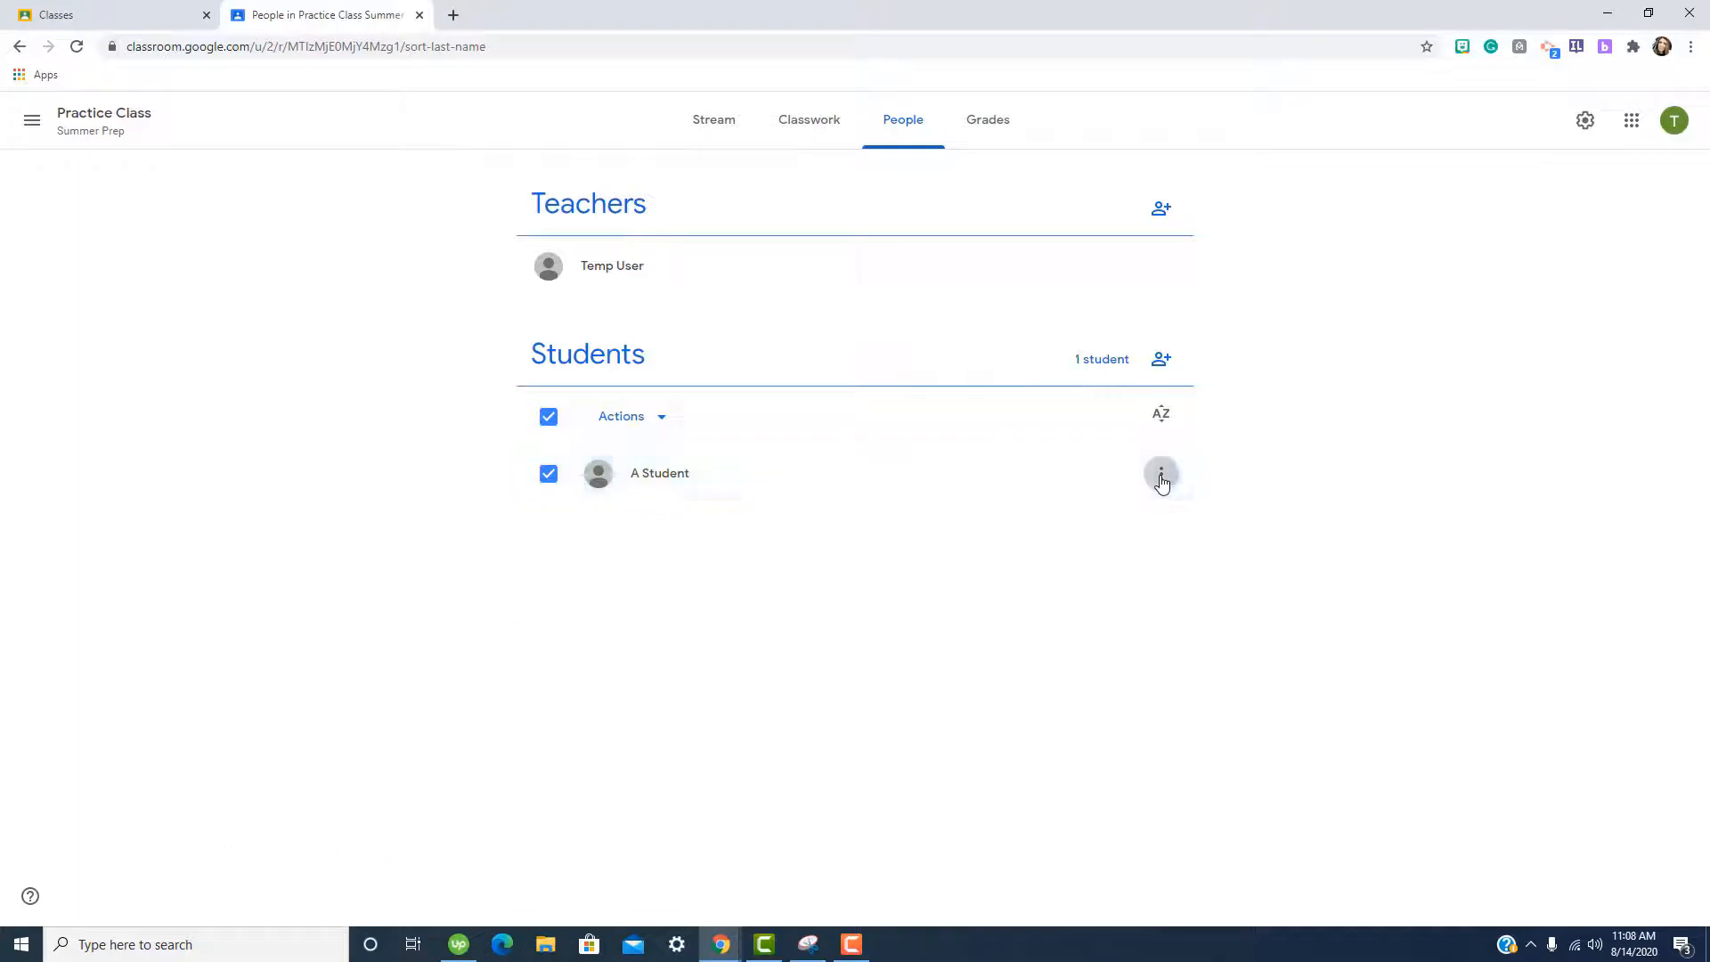
left_click(1162, 477)
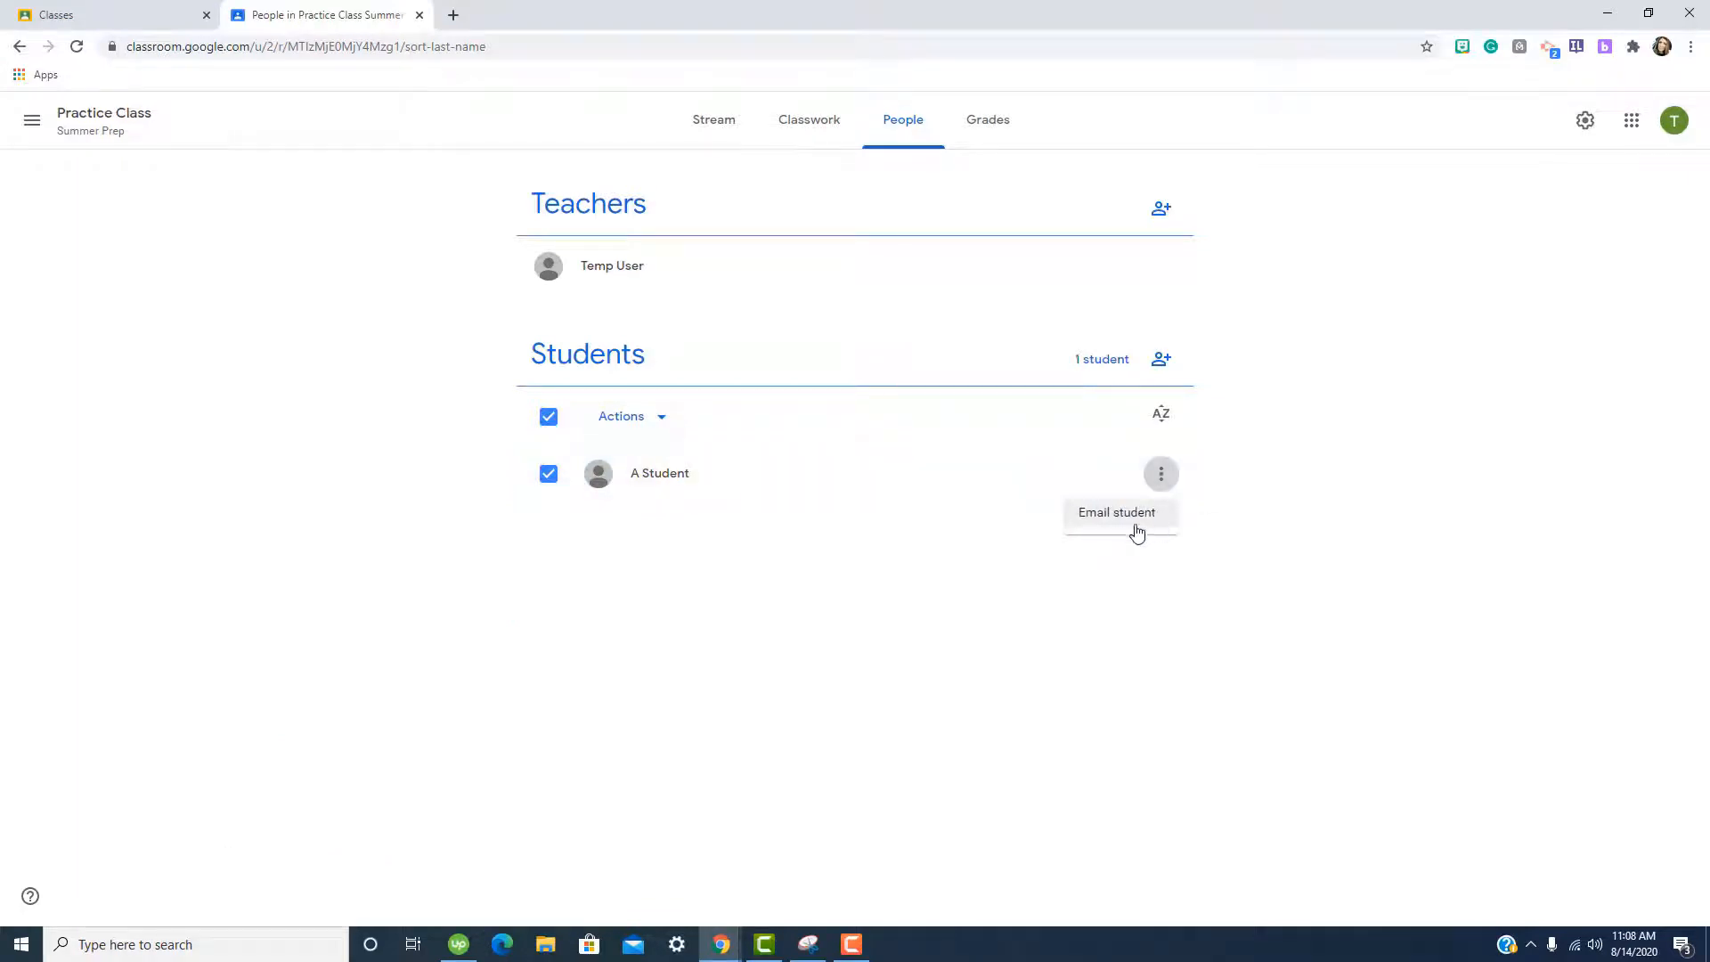
left_click(675, 482)
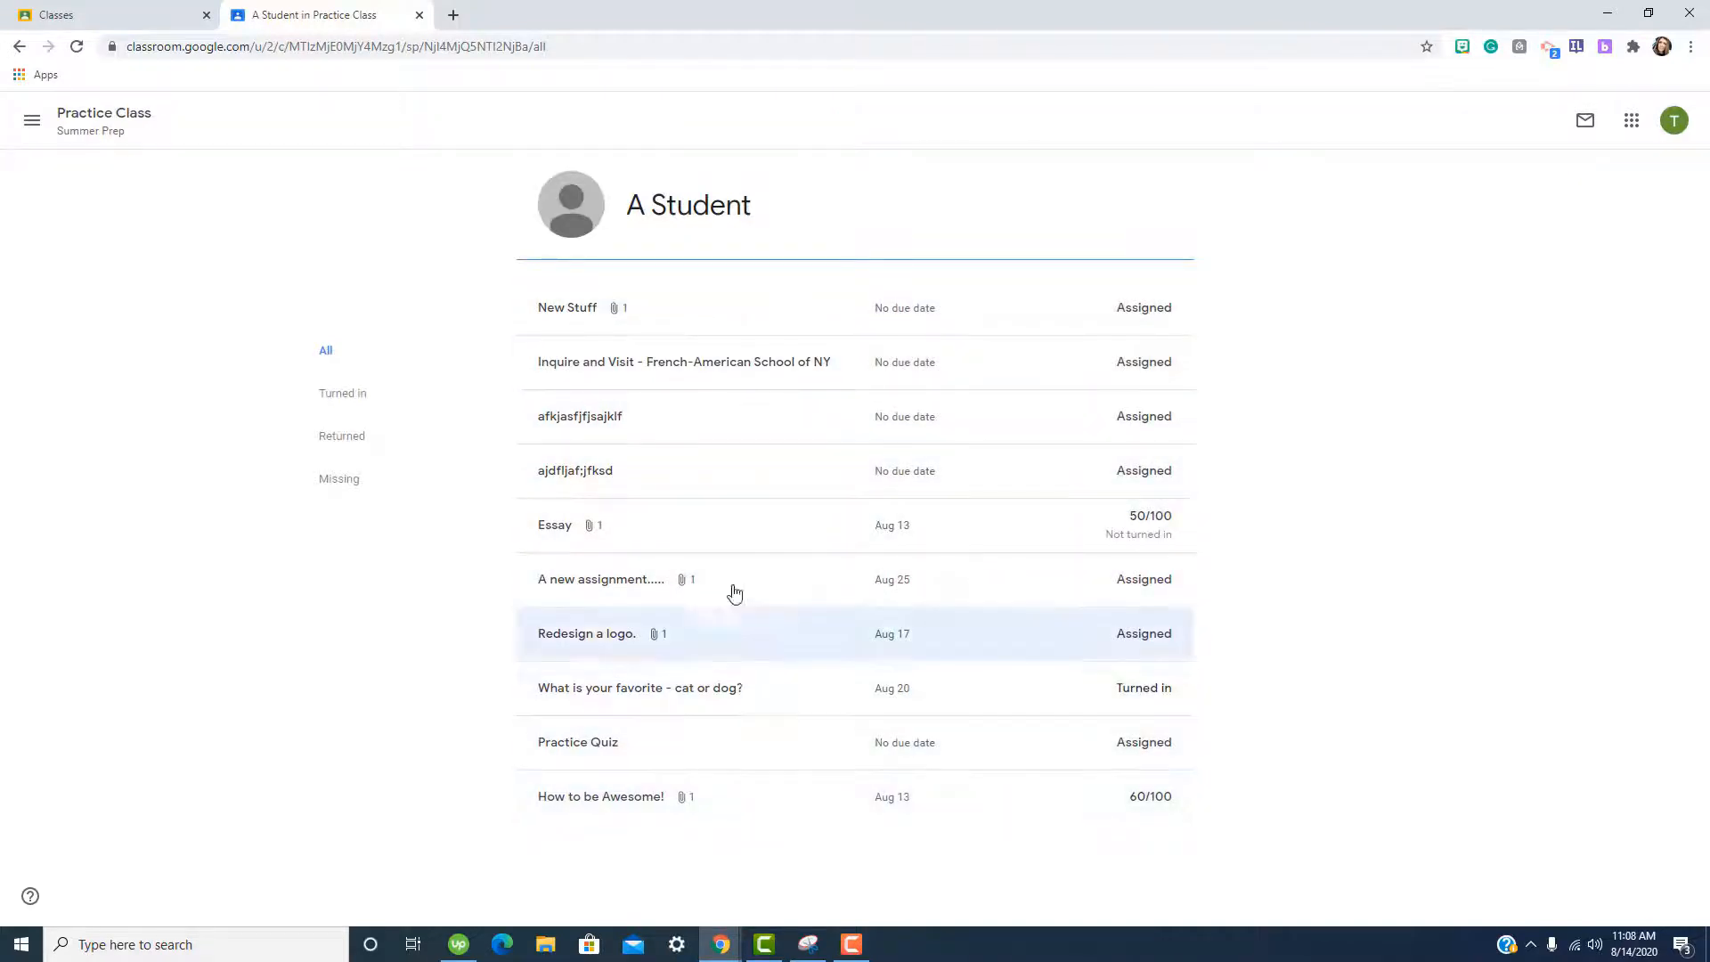
left_click(32, 126)
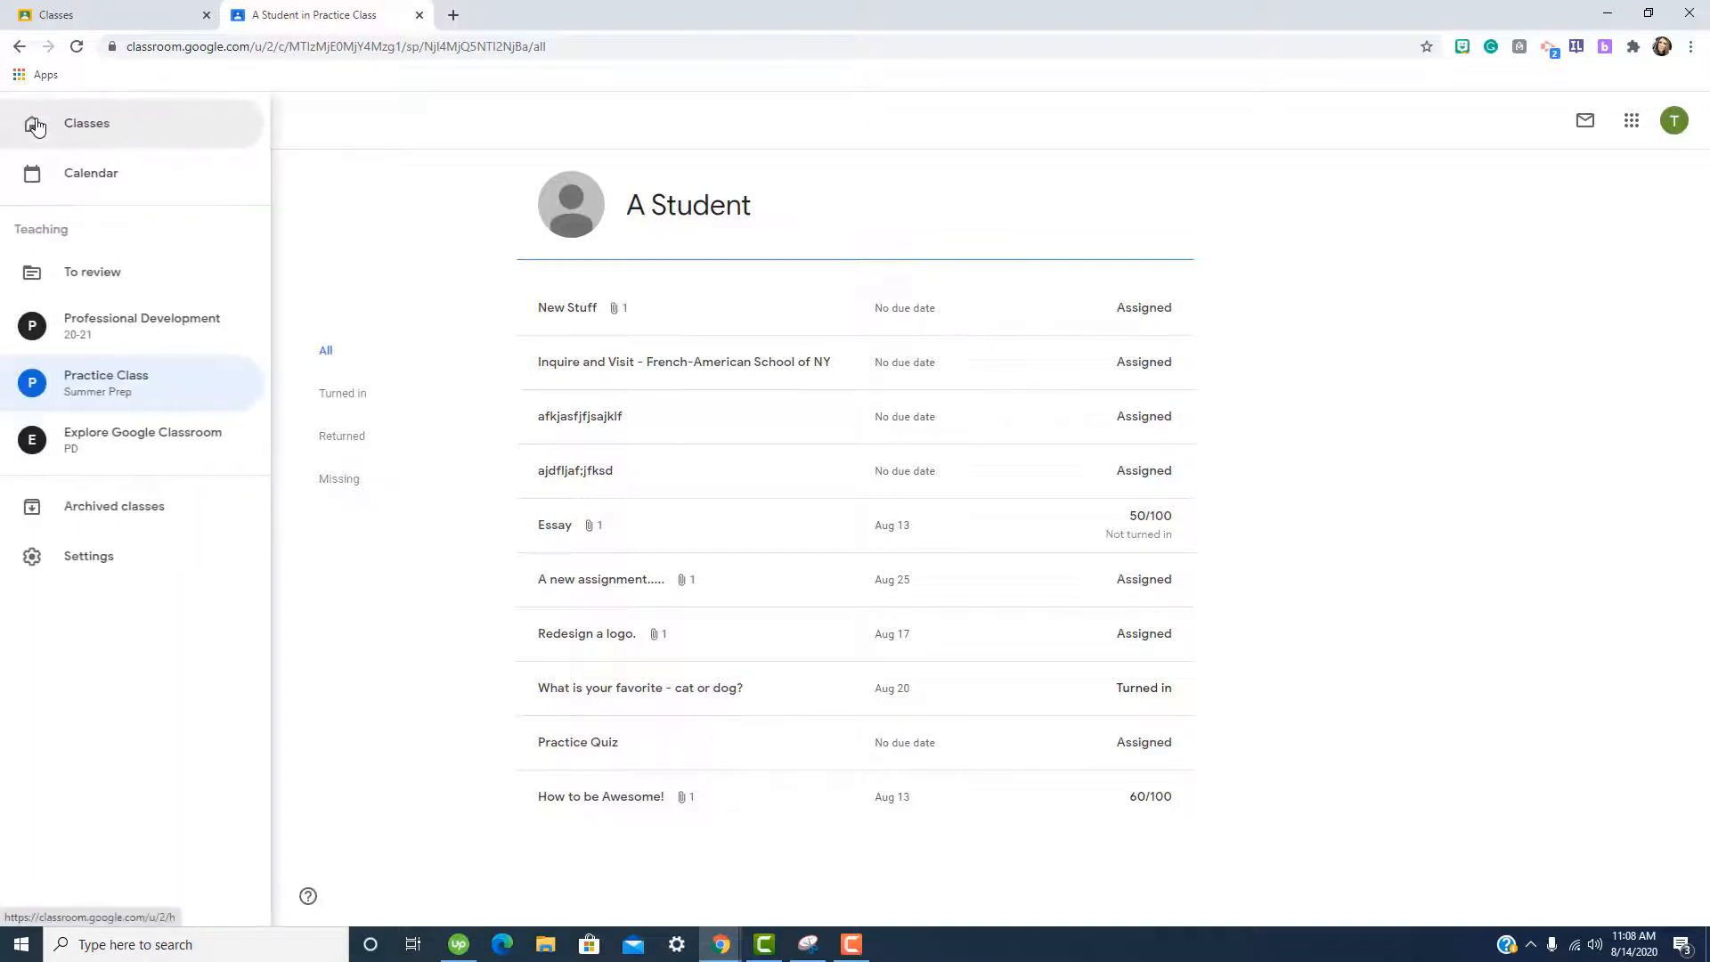
left_click(105, 374)
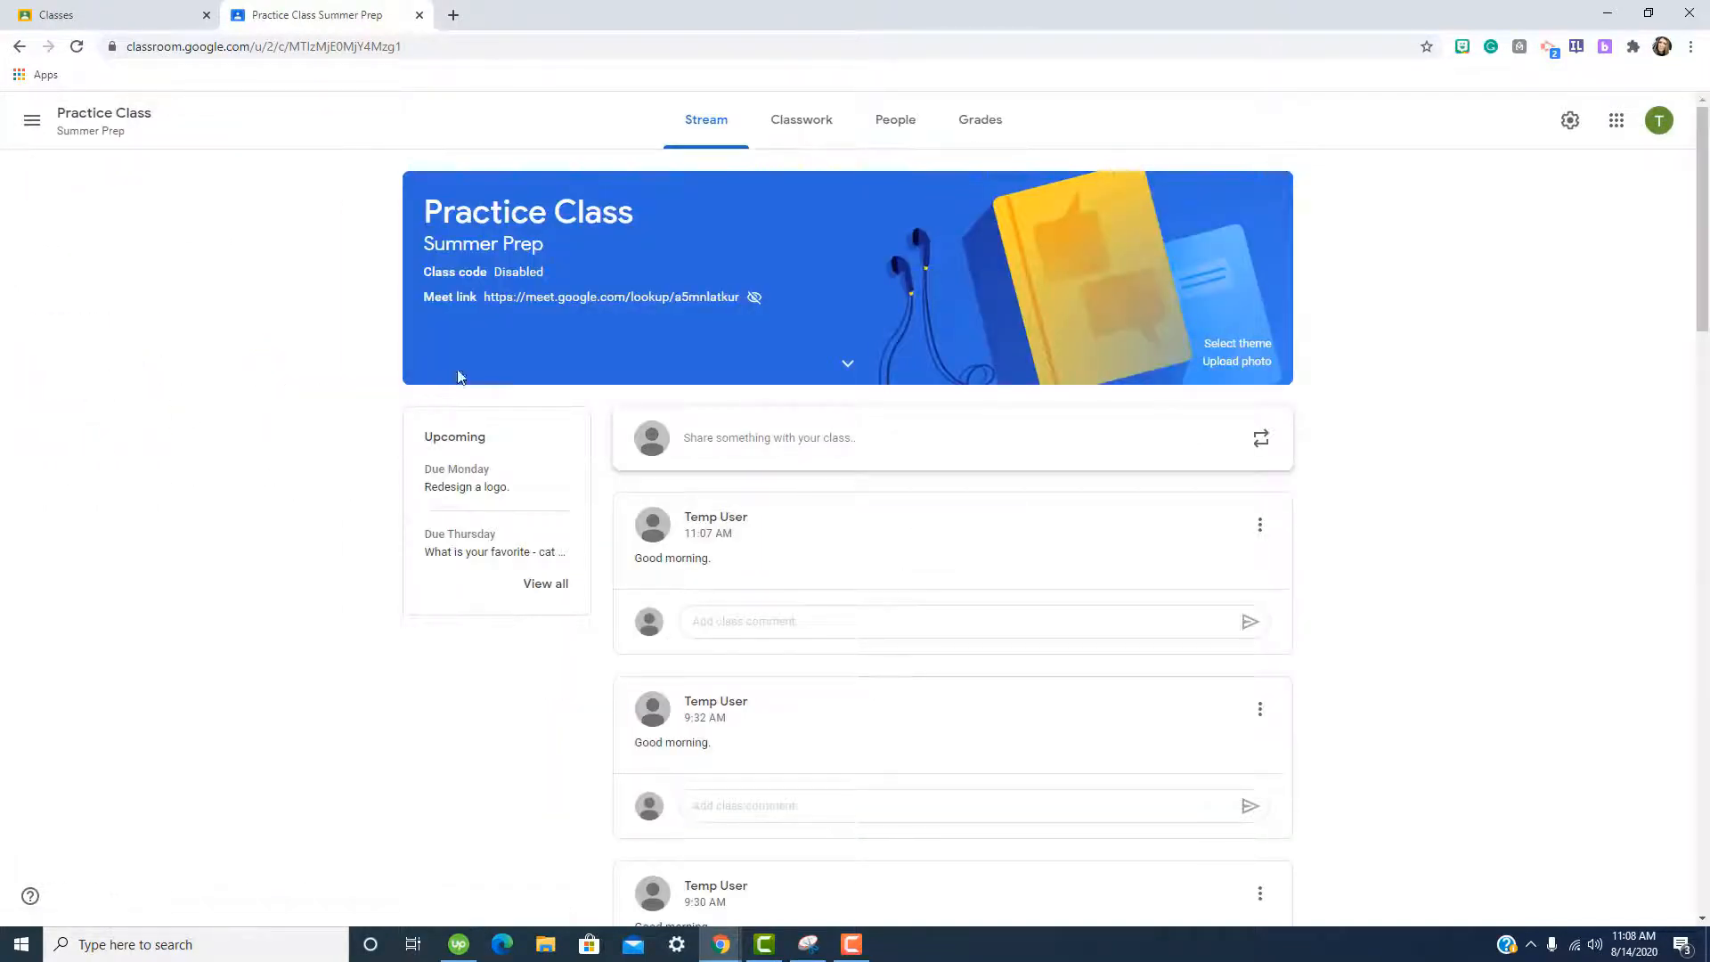
Grade the cat-or-dog question 80 in the gradebook and open the csu.JPG logo submission.
left_click(989, 121)
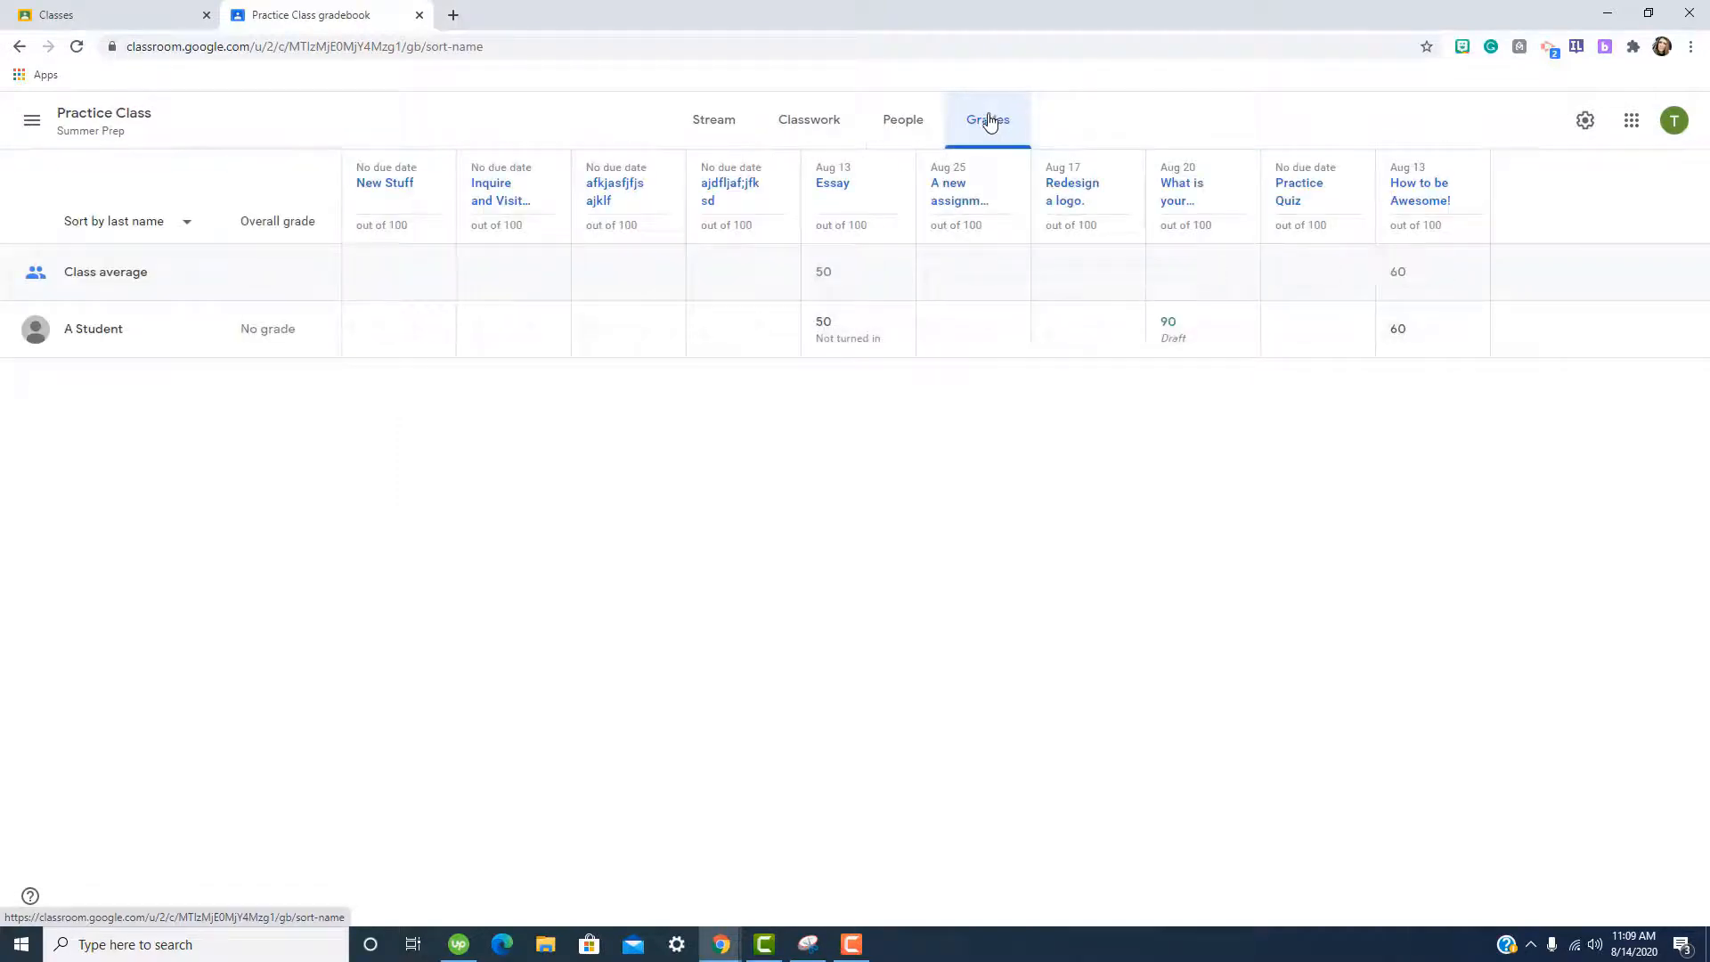
left_click(1213, 323)
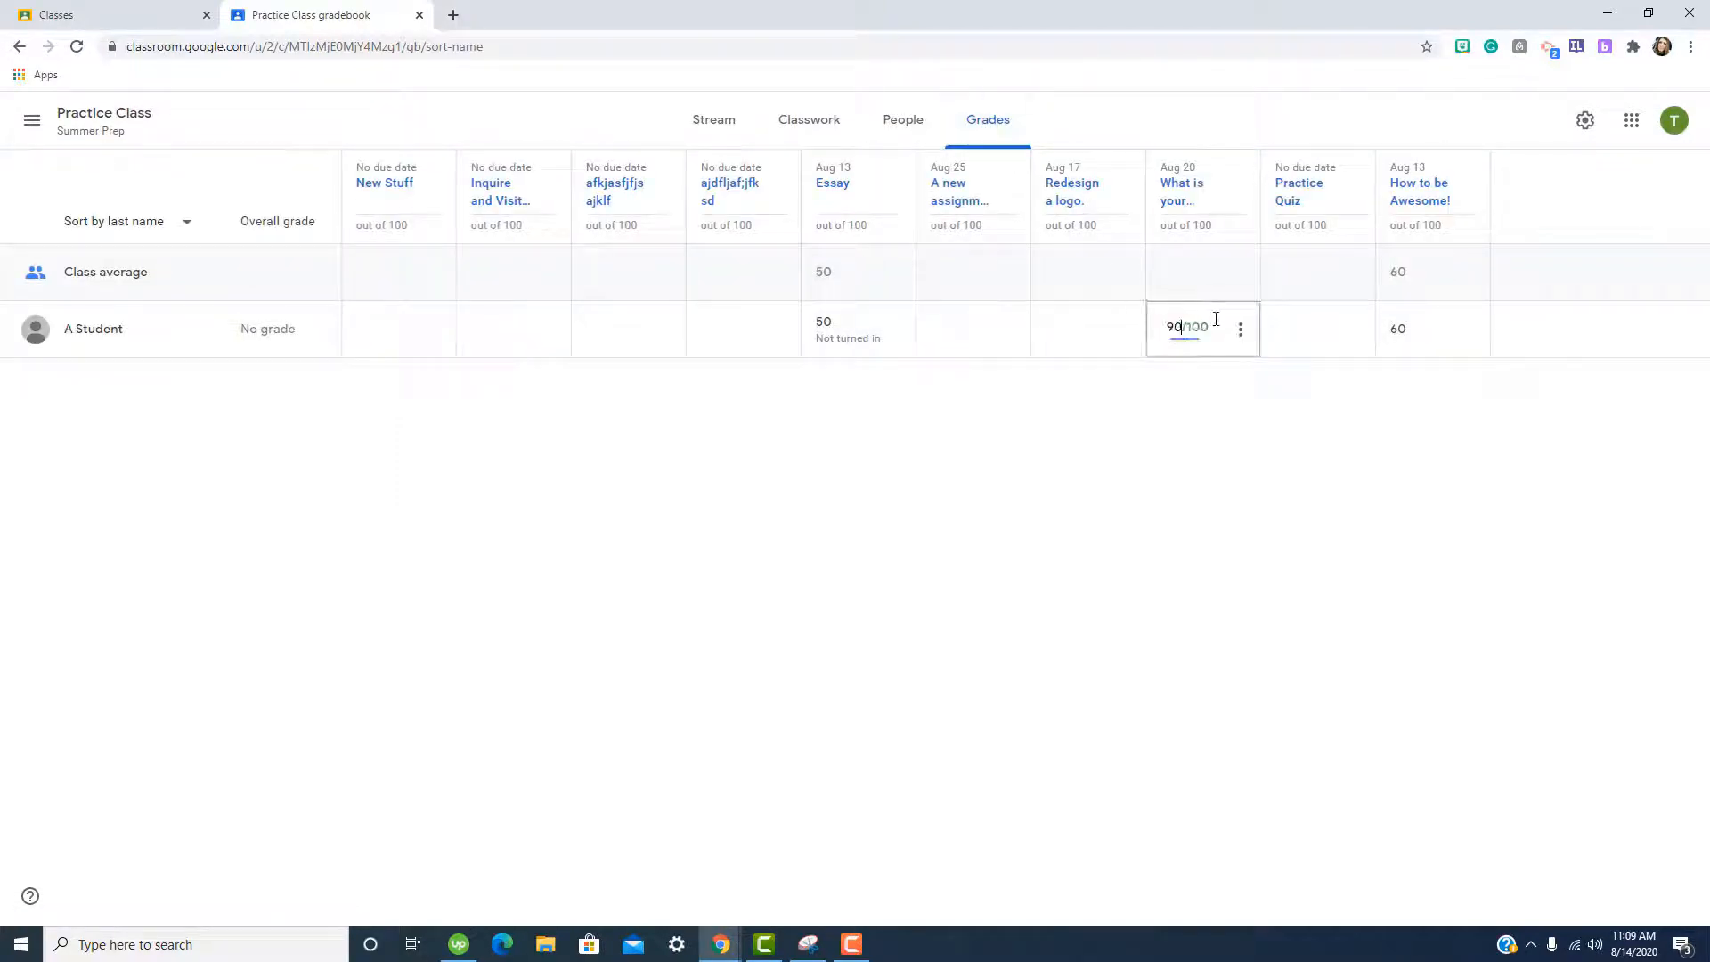
type("80")
key("Return")
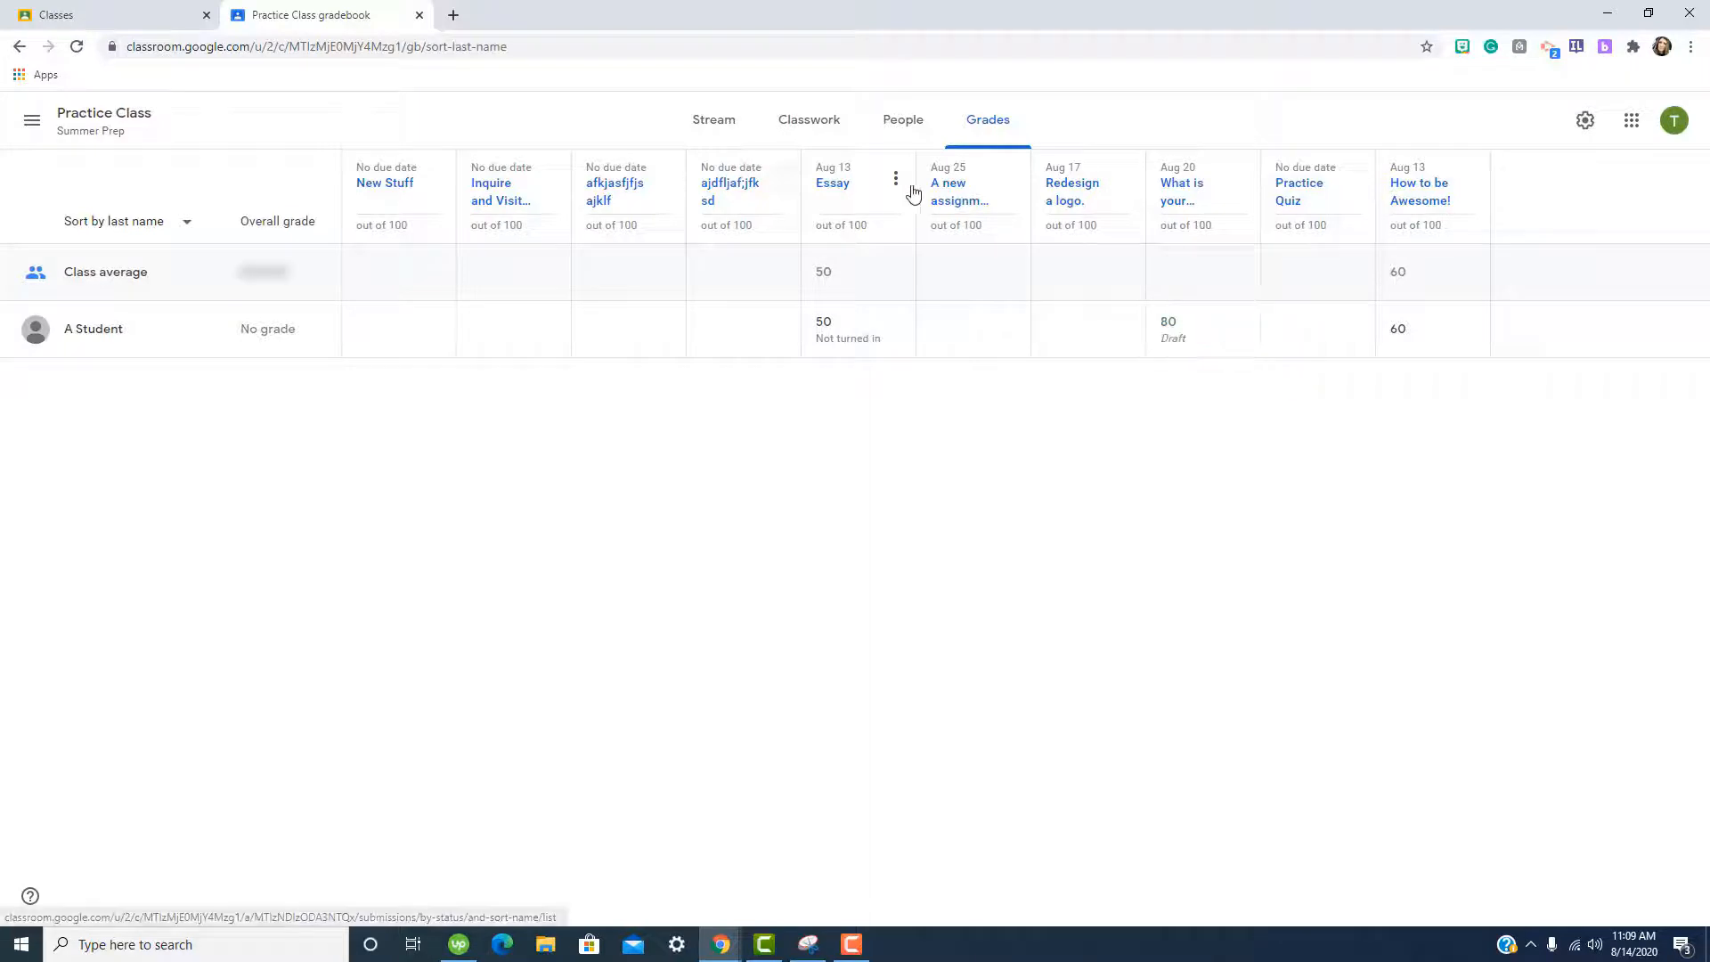
left_click(1067, 187)
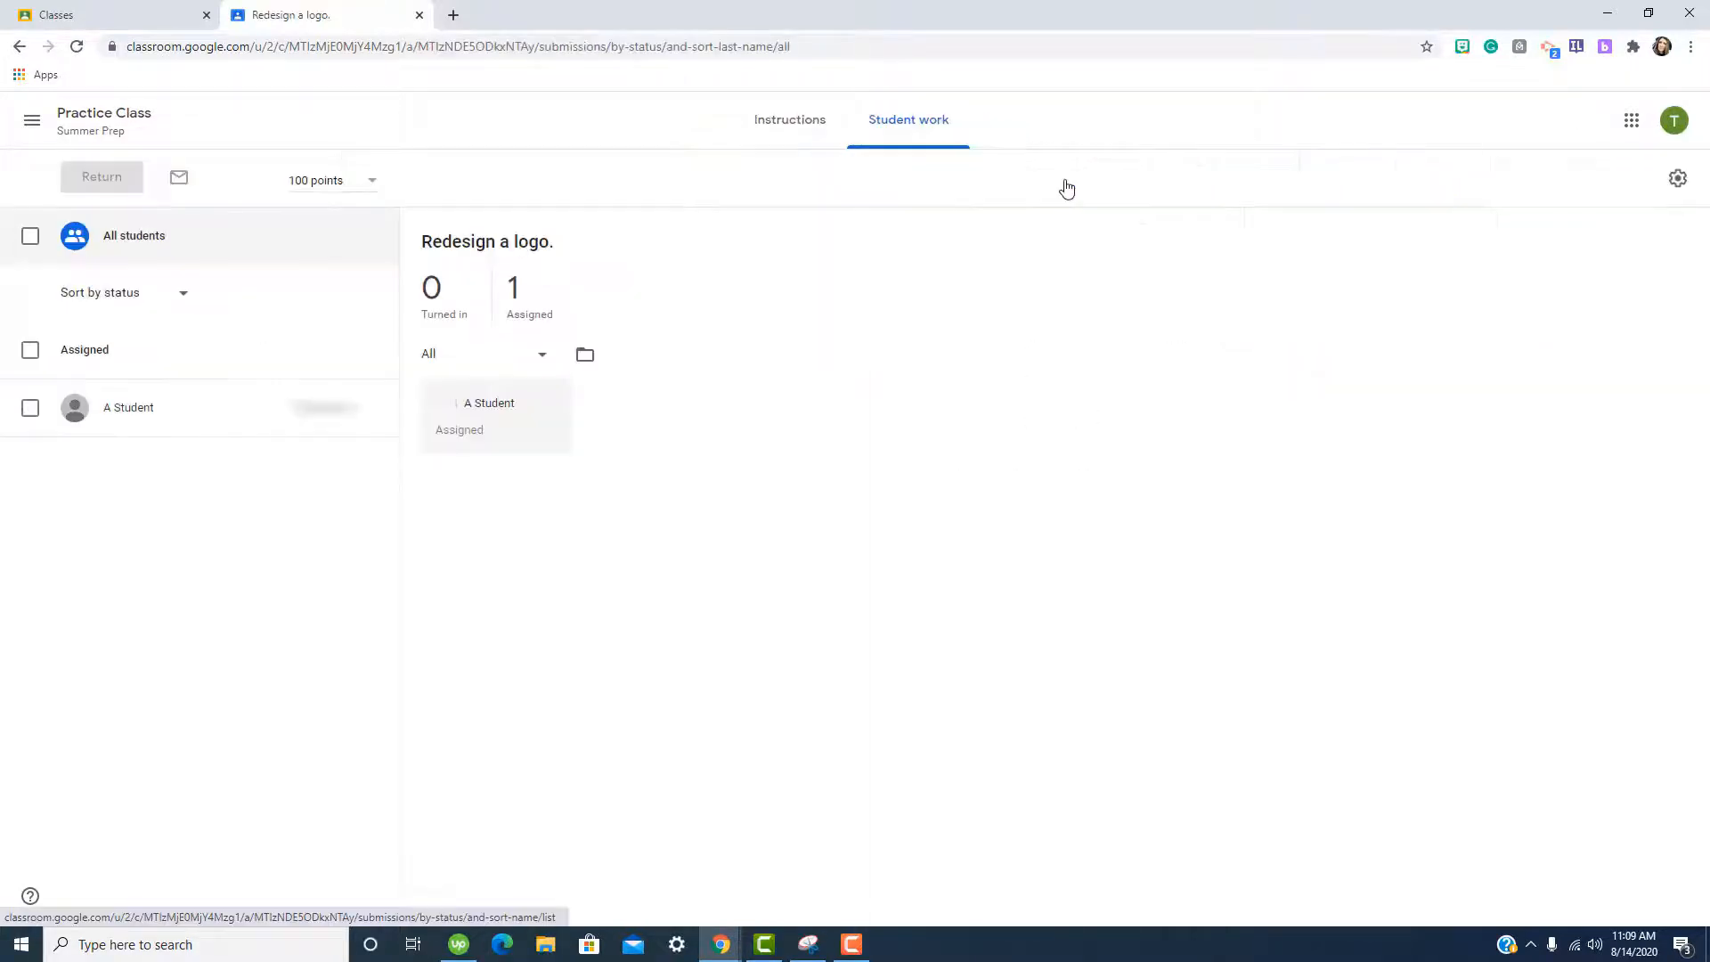
left_click(508, 460)
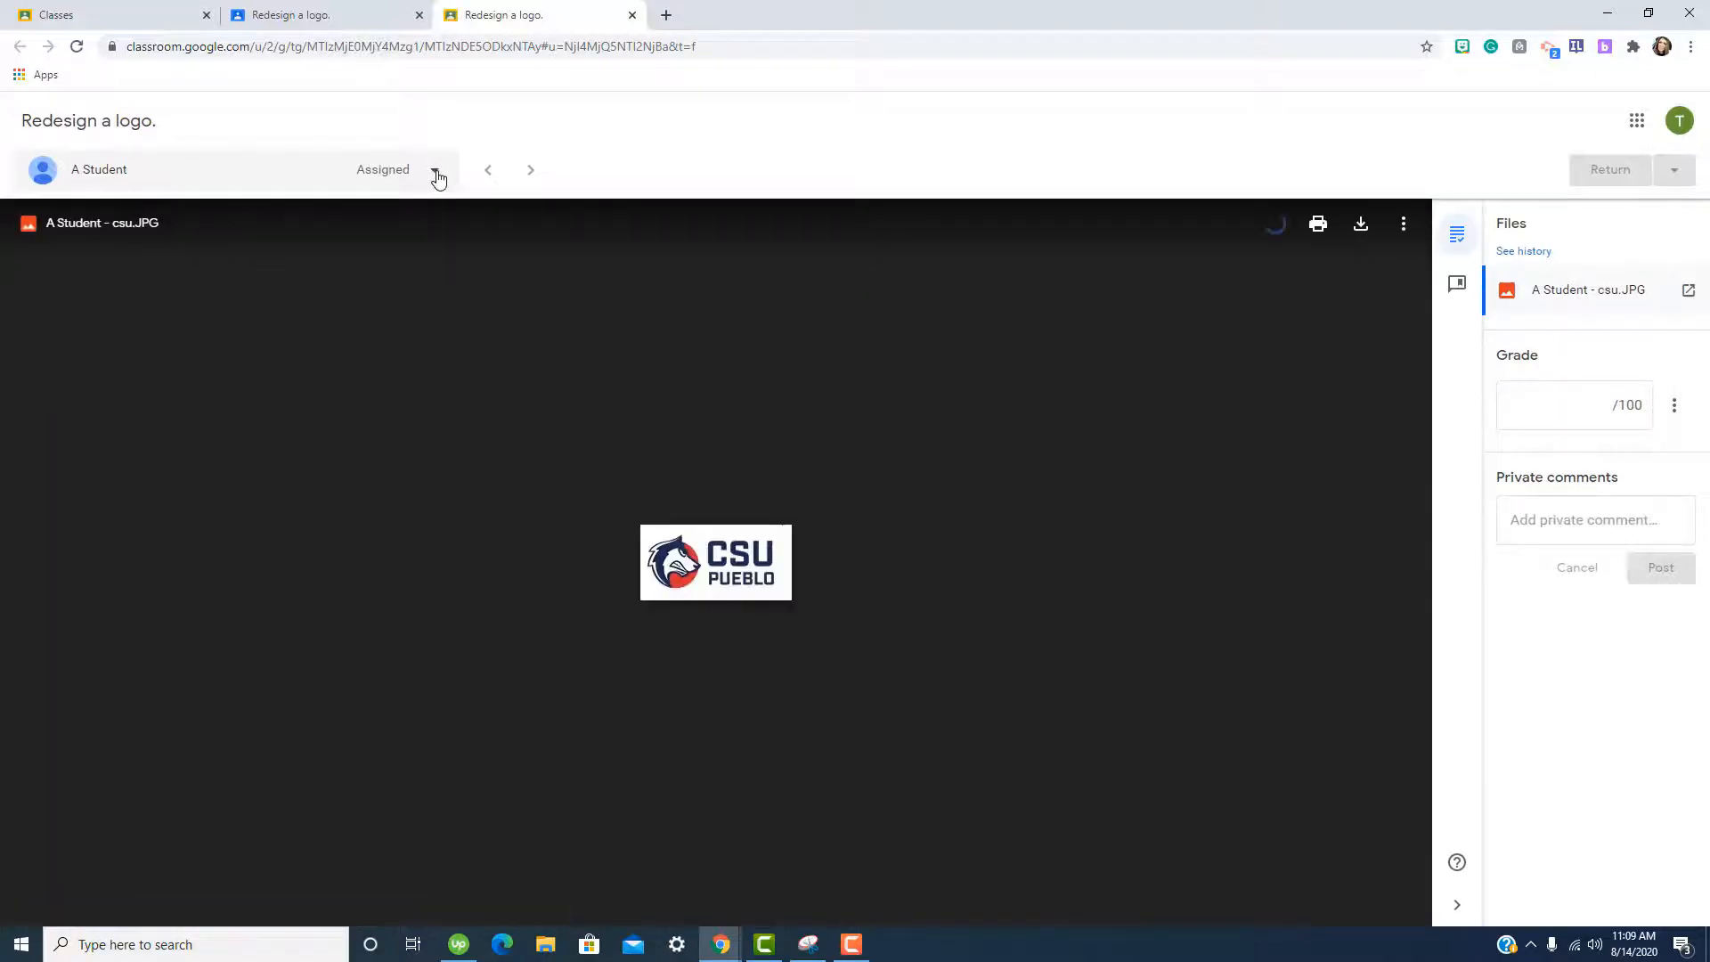
Return the student's Redesign a logo. submission with its 0/100 grade.
left_click(435, 172)
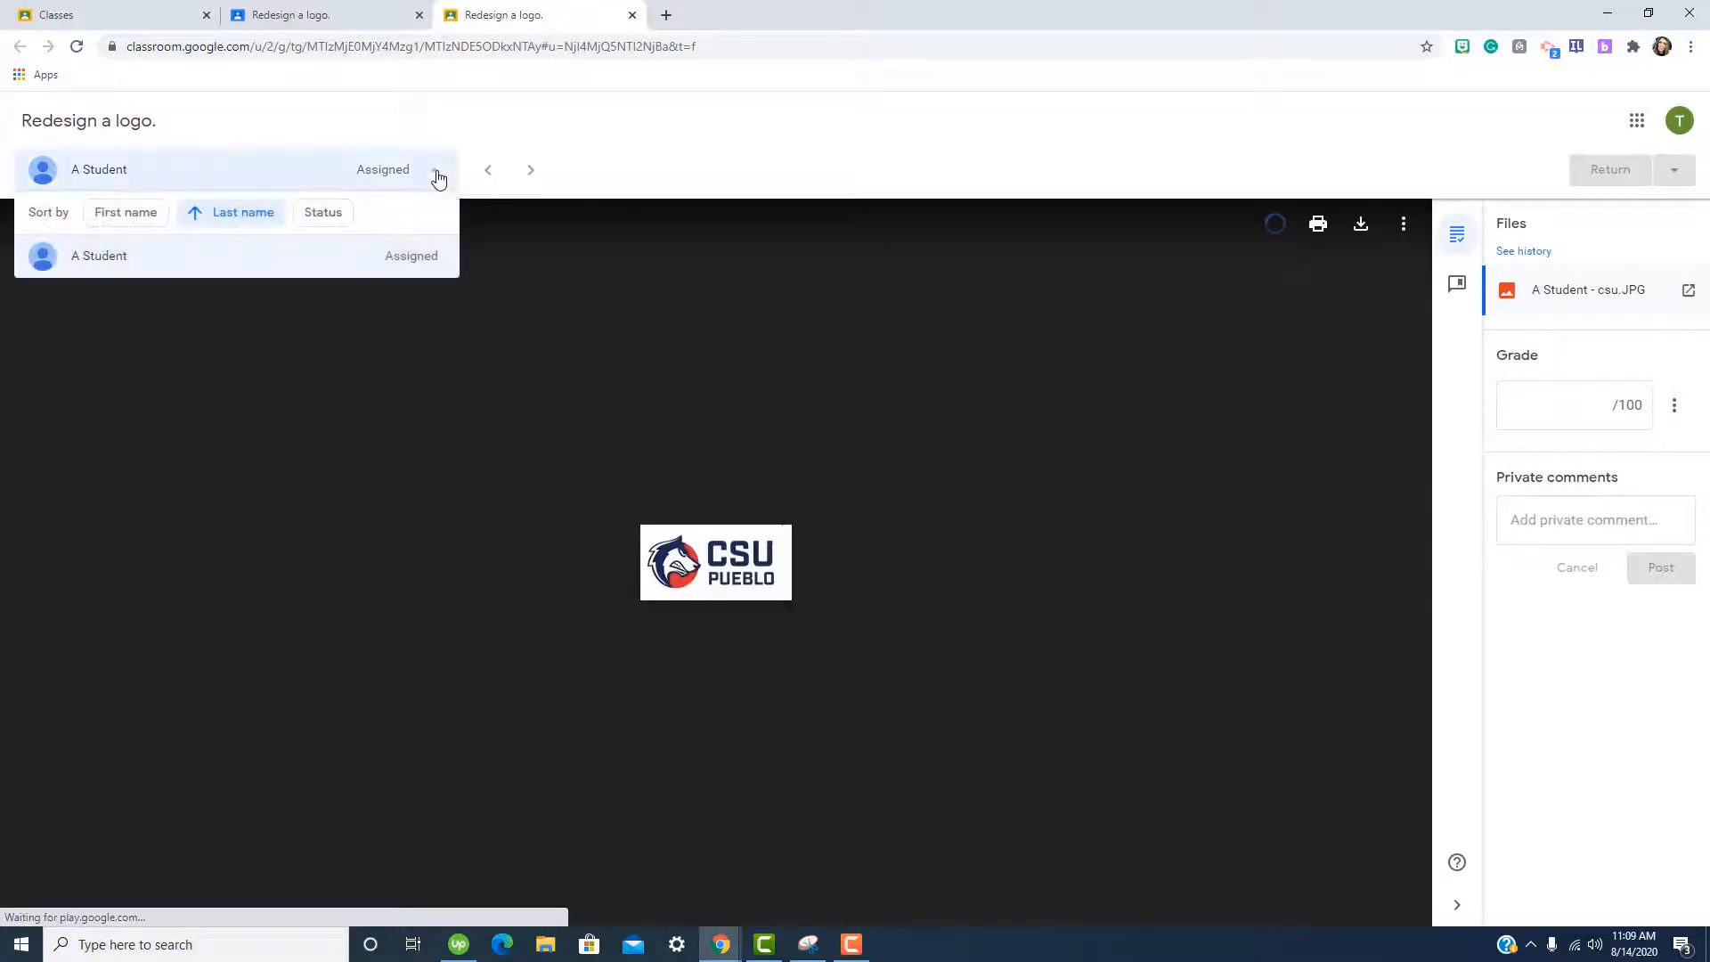
left_click(532, 175)
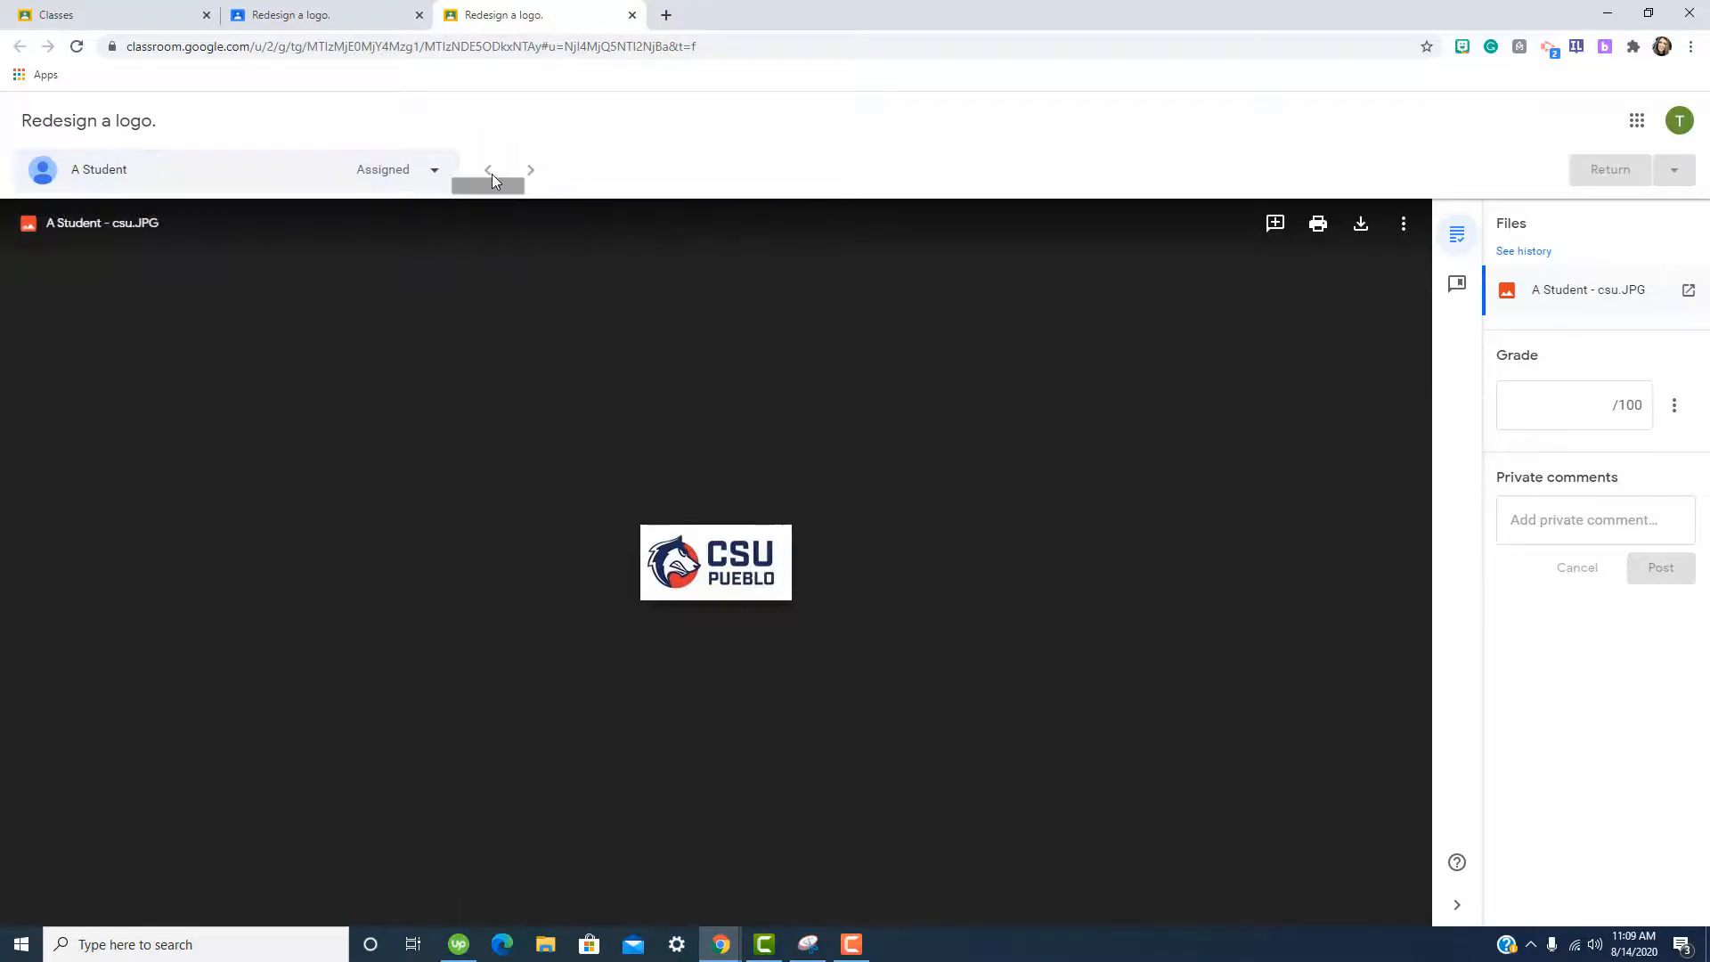
left_click(1593, 411)
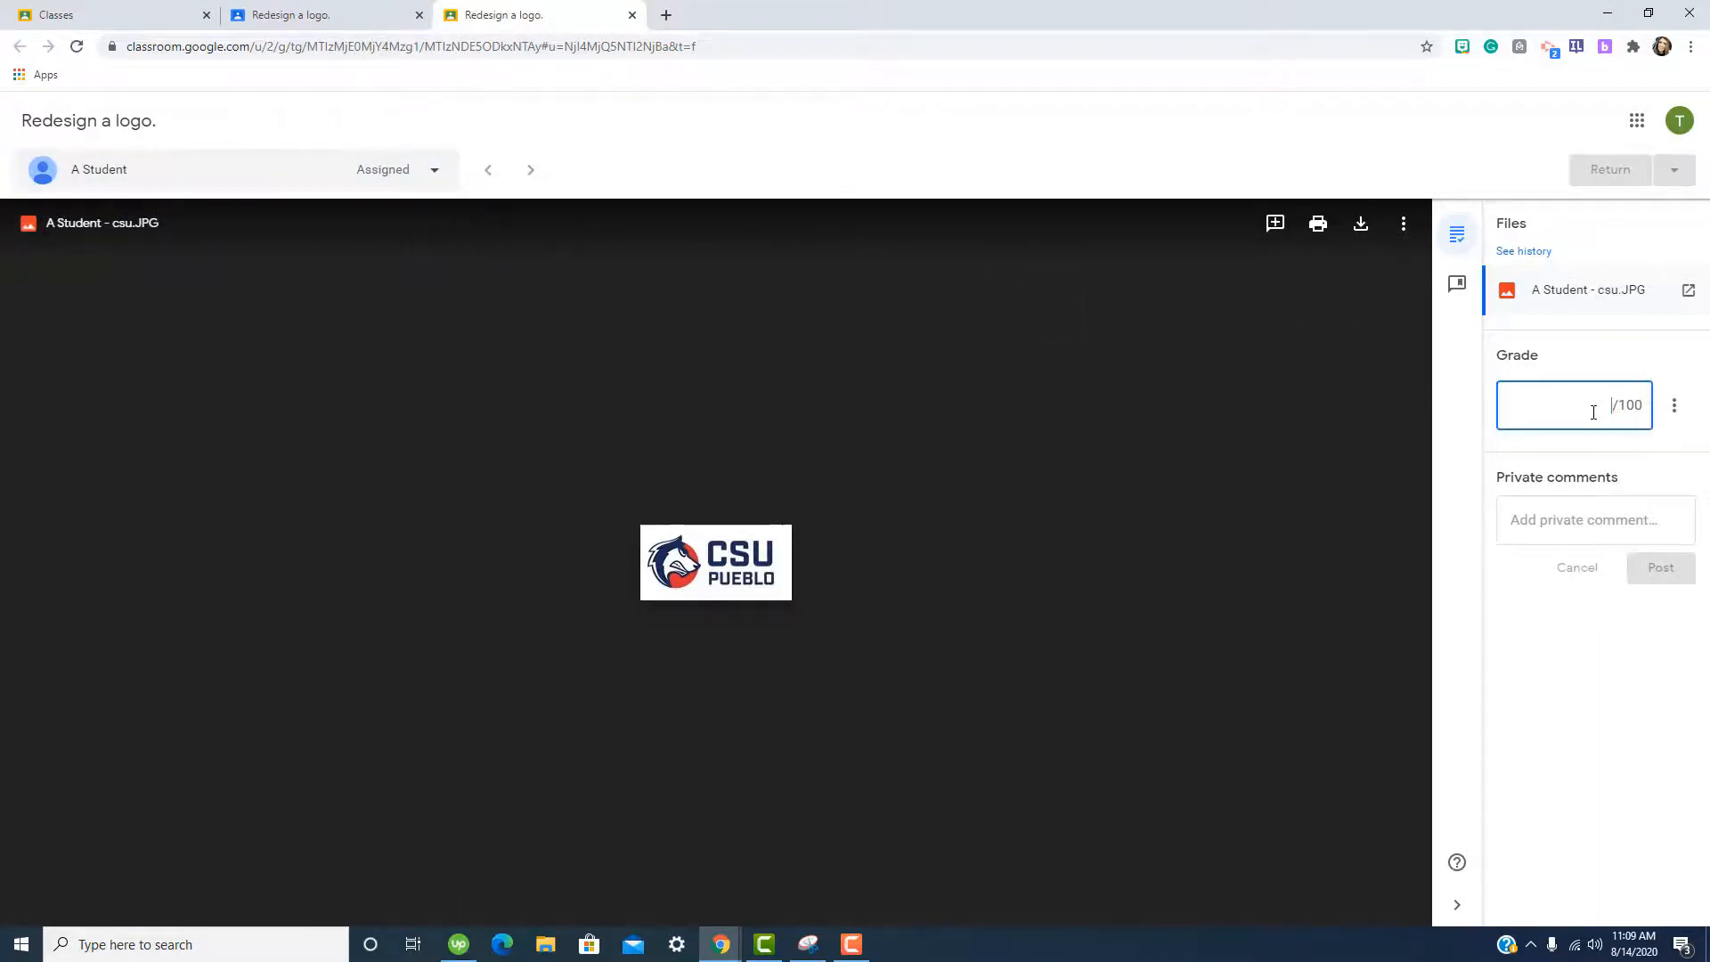
left_click(1607, 516)
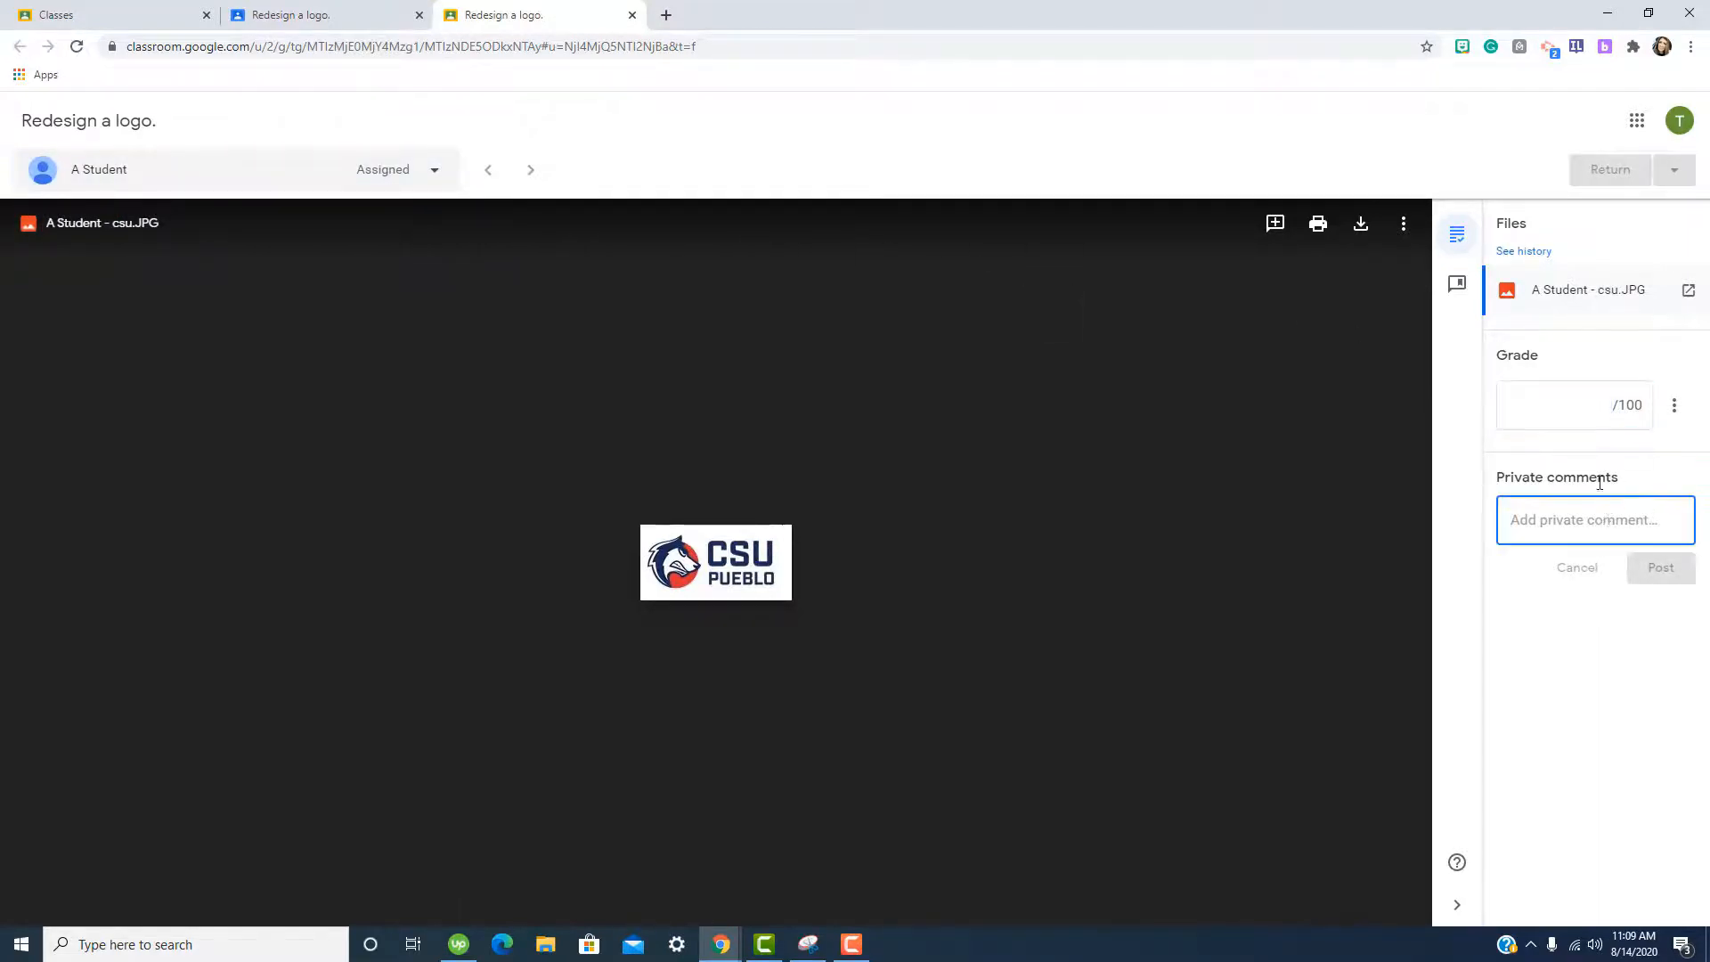
left_click(1674, 171)
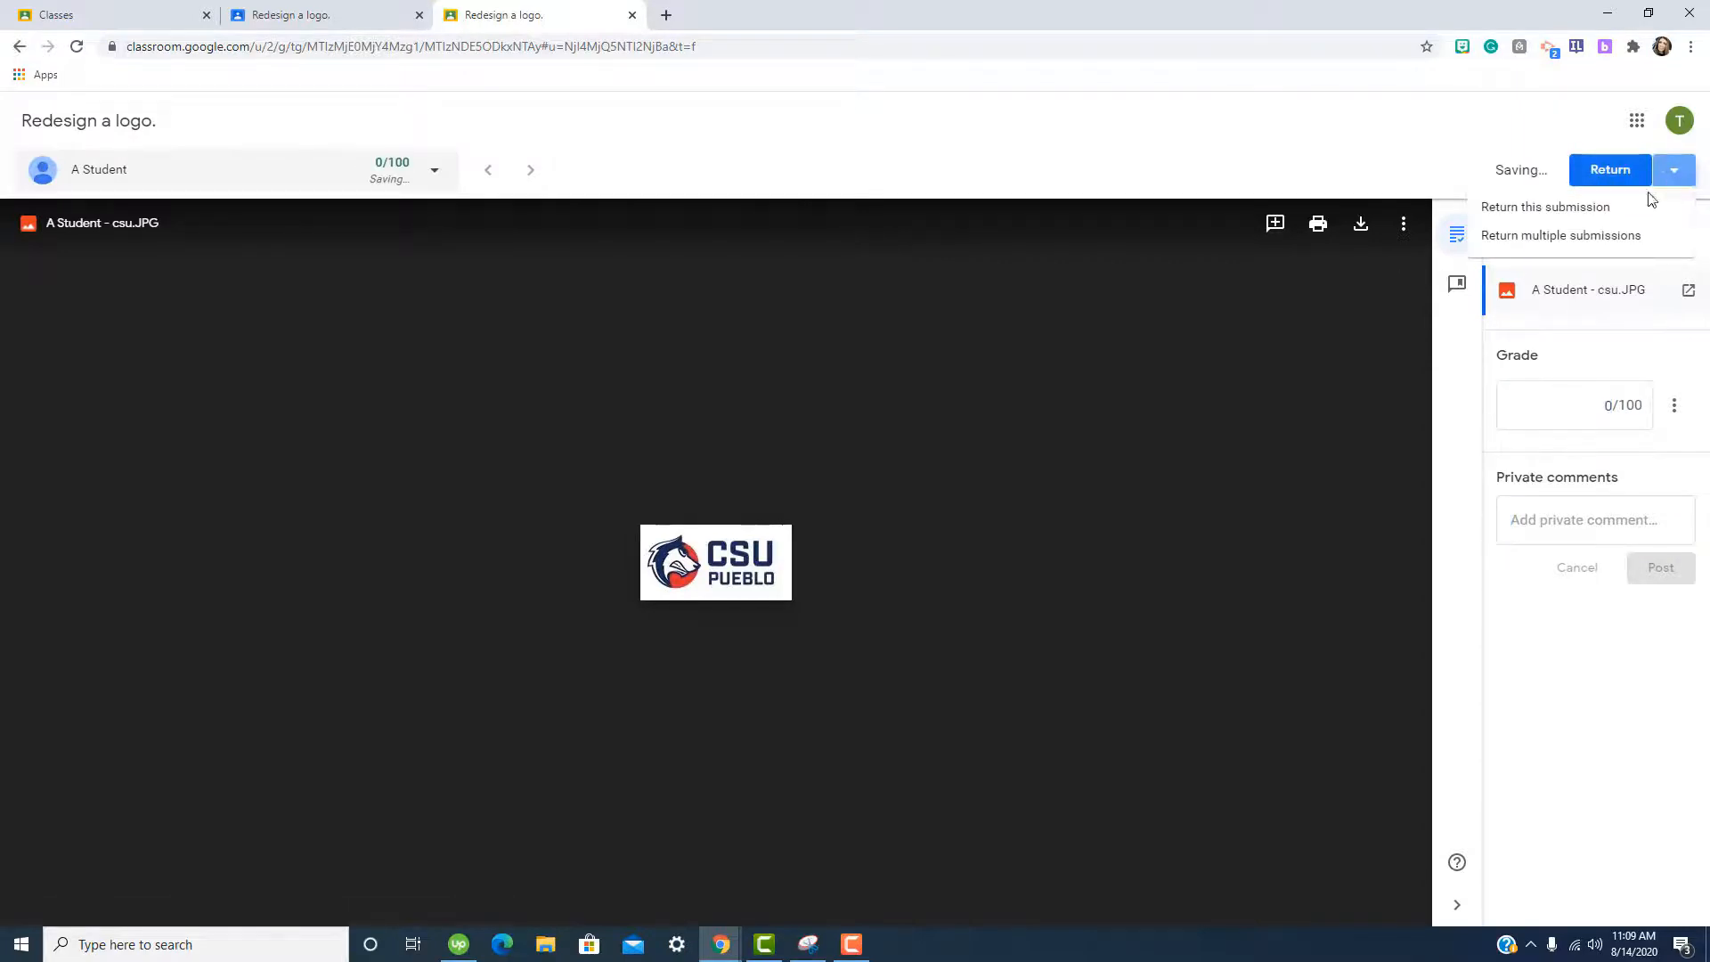
left_click(1637, 209)
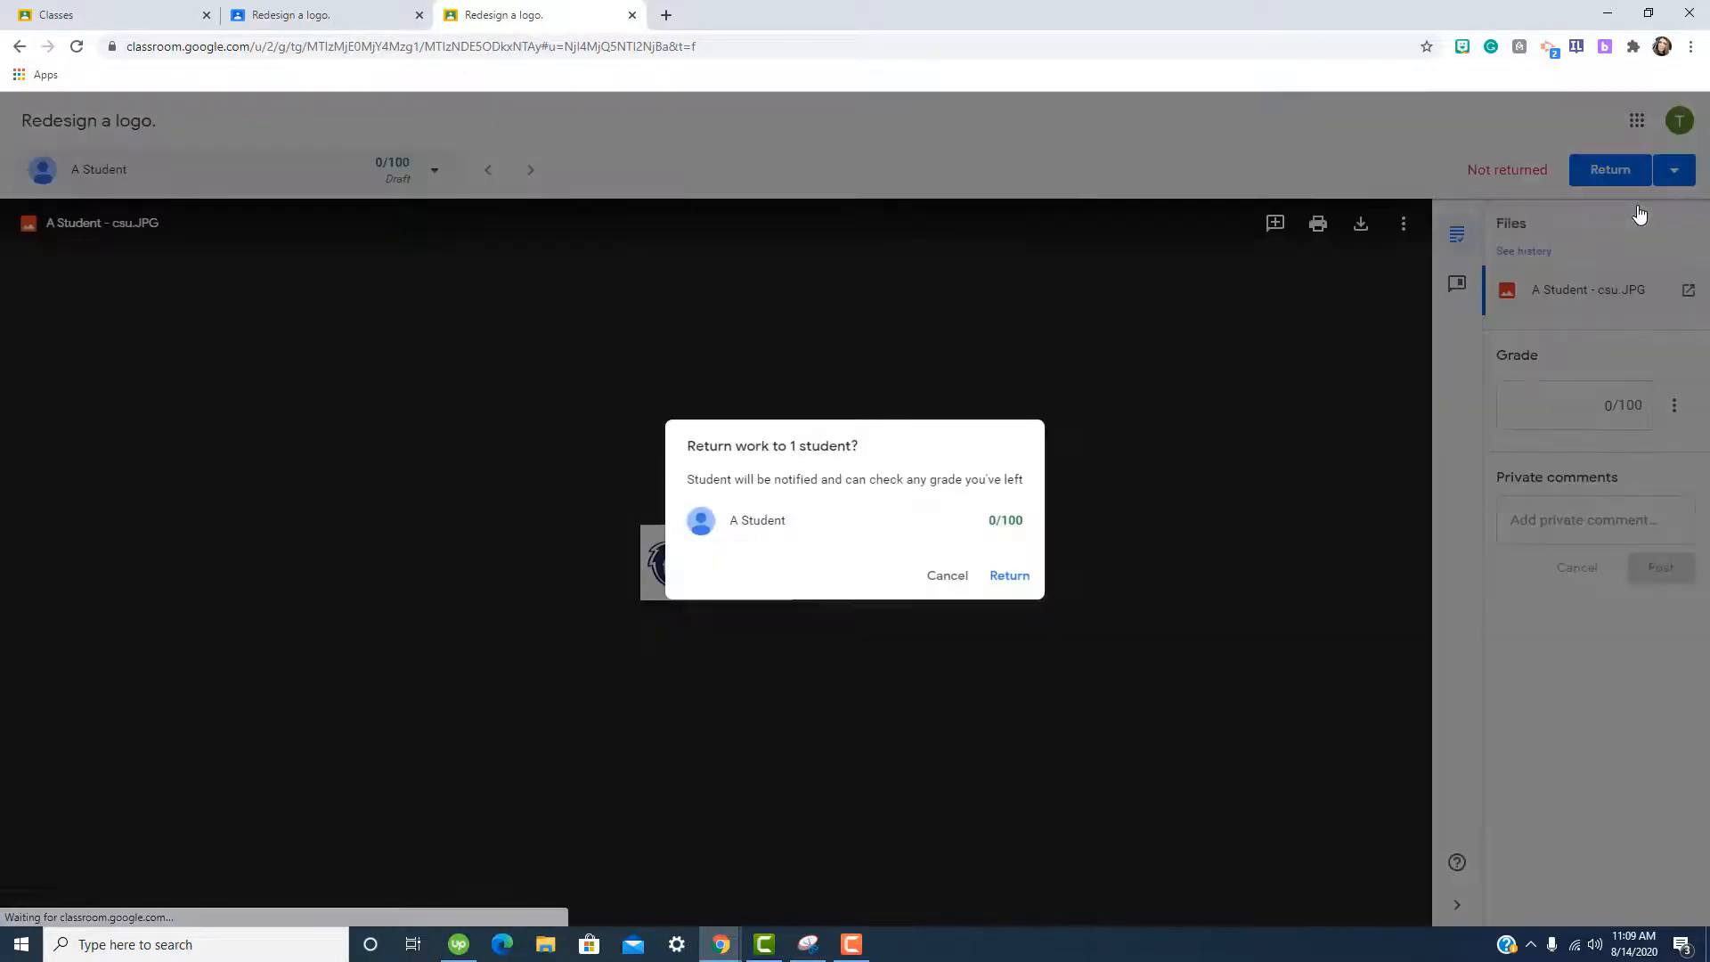
left_click(1009, 577)
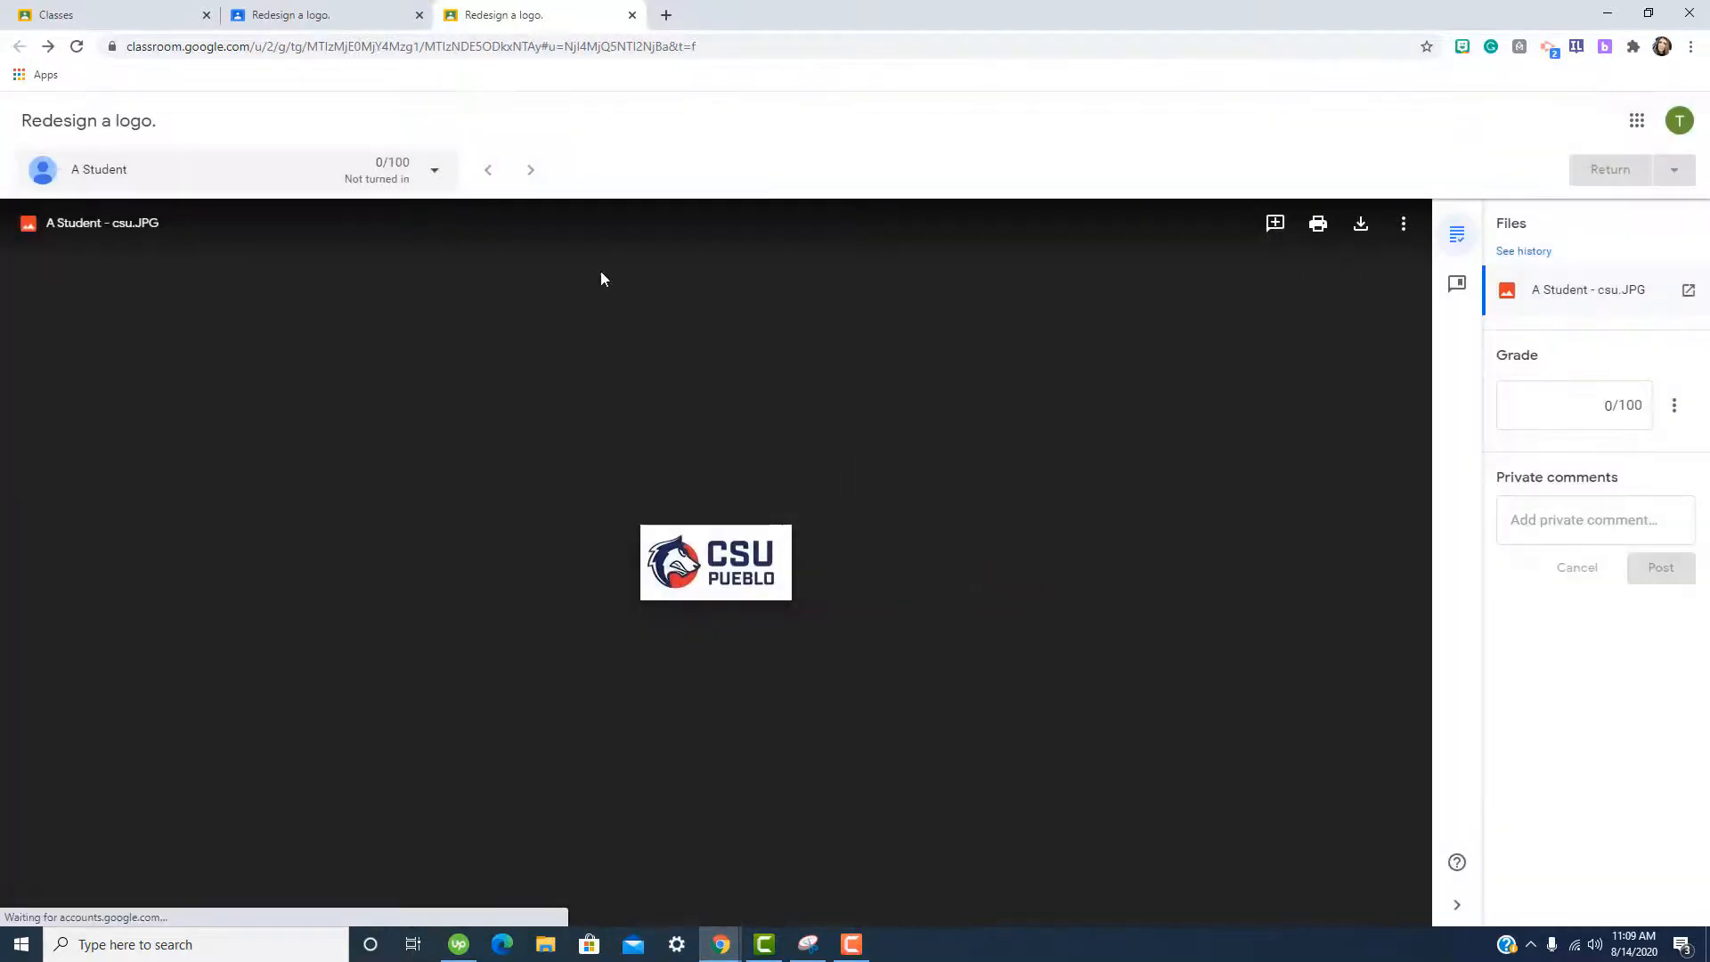
left_click(319, 20)
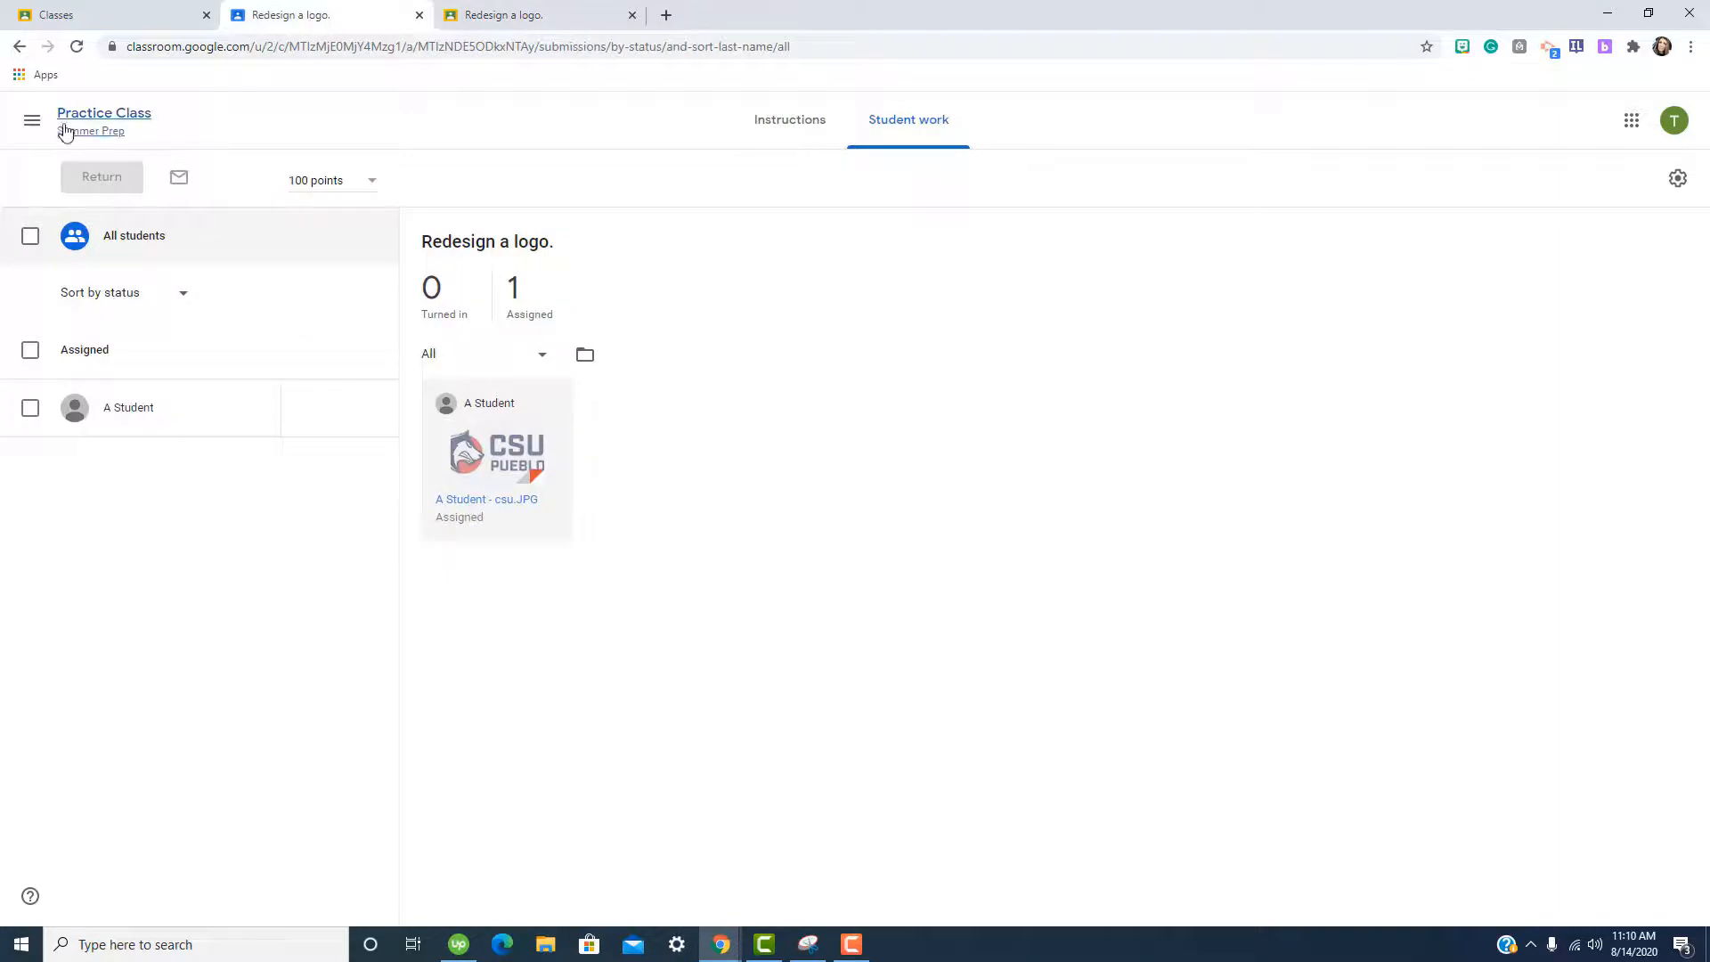
Open the Practice Class settings page.
left_click(32, 120)
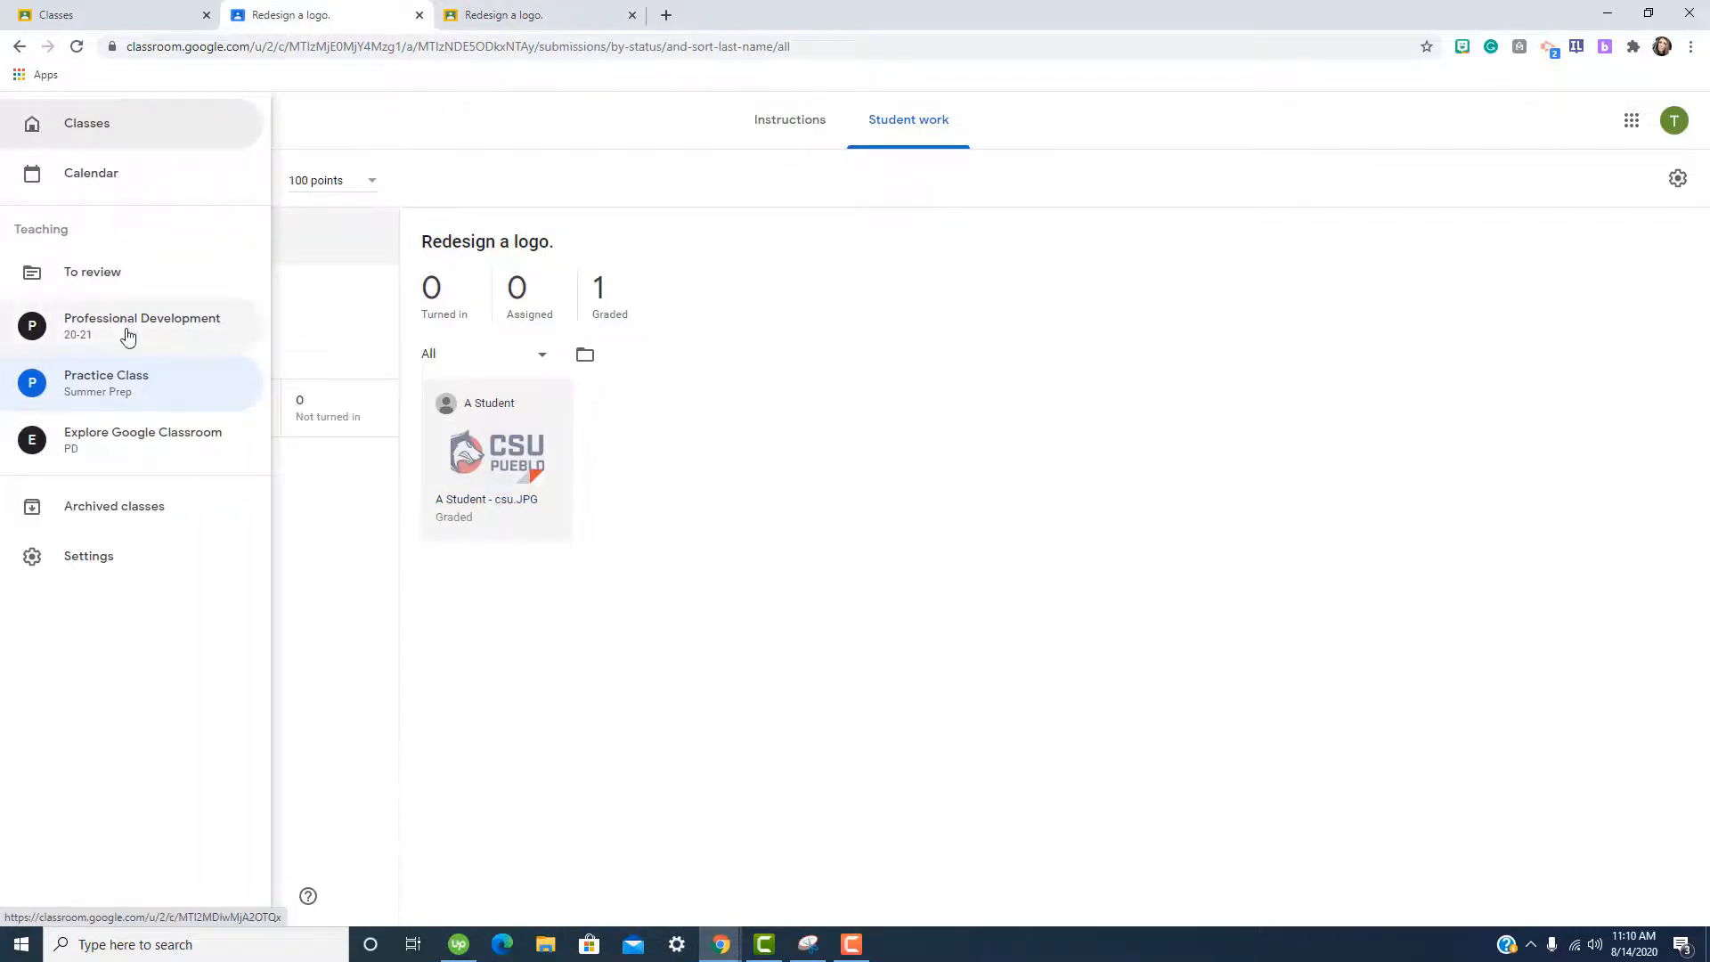
left_click(106, 381)
left_click(1571, 122)
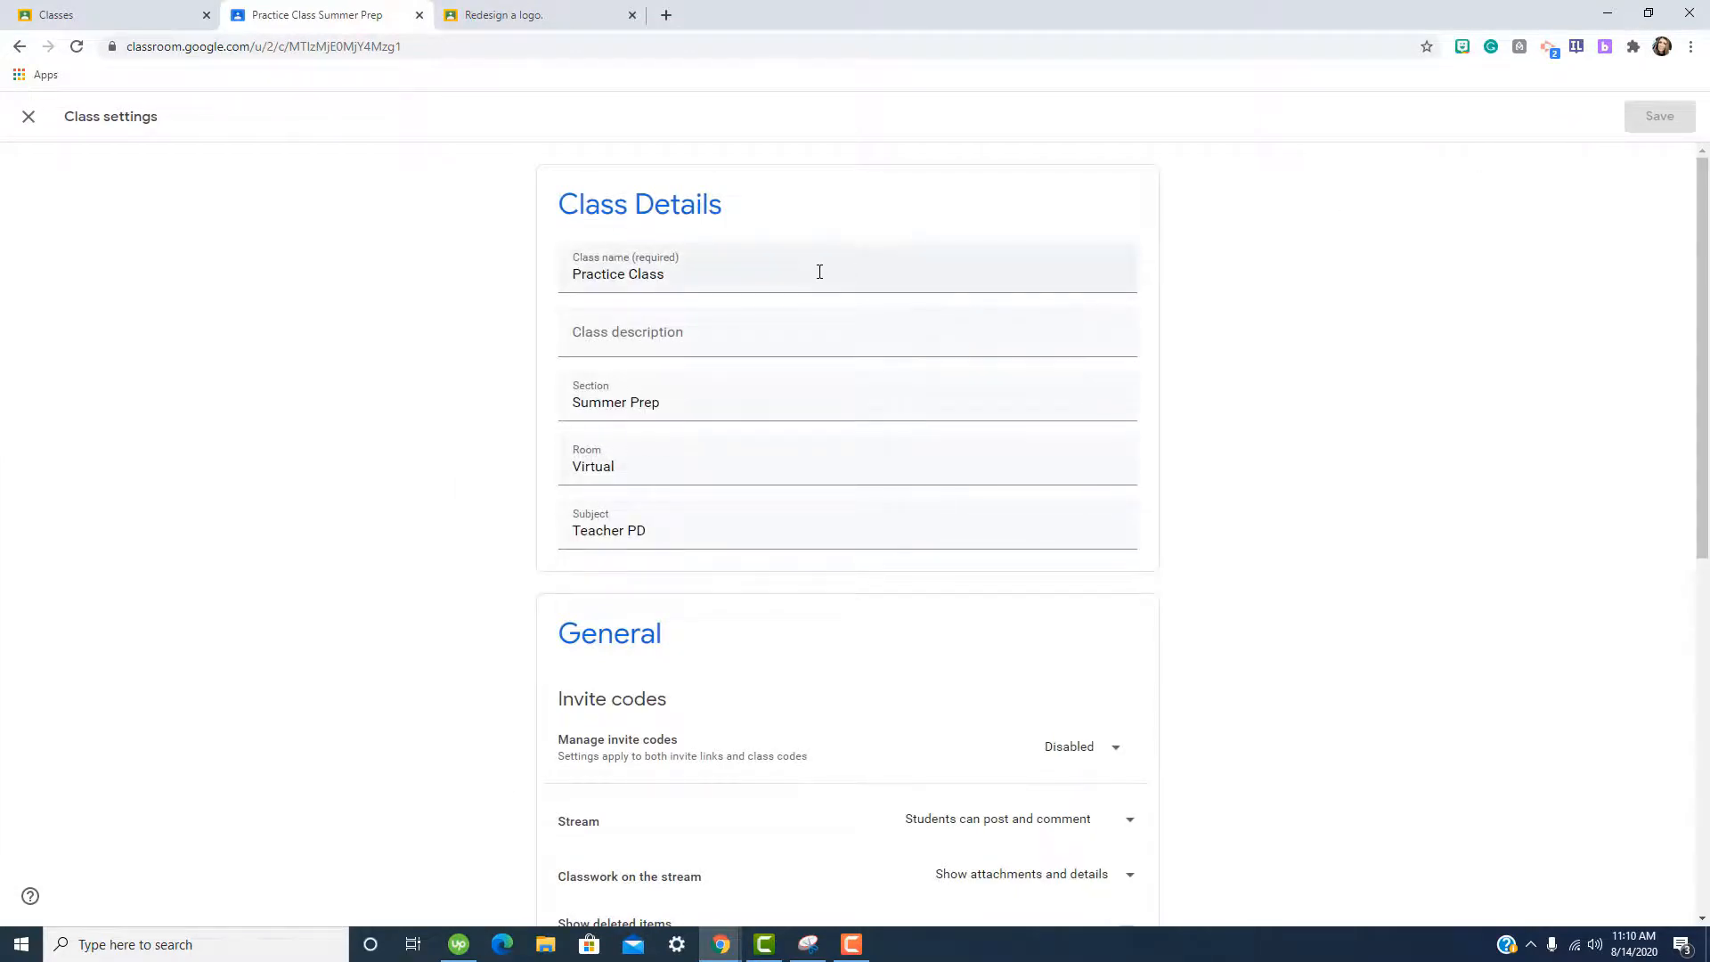
Keep invite codes disabled, students able to post and comment, and classwork attachments shown.
scroll(800, 592, "down", 3)
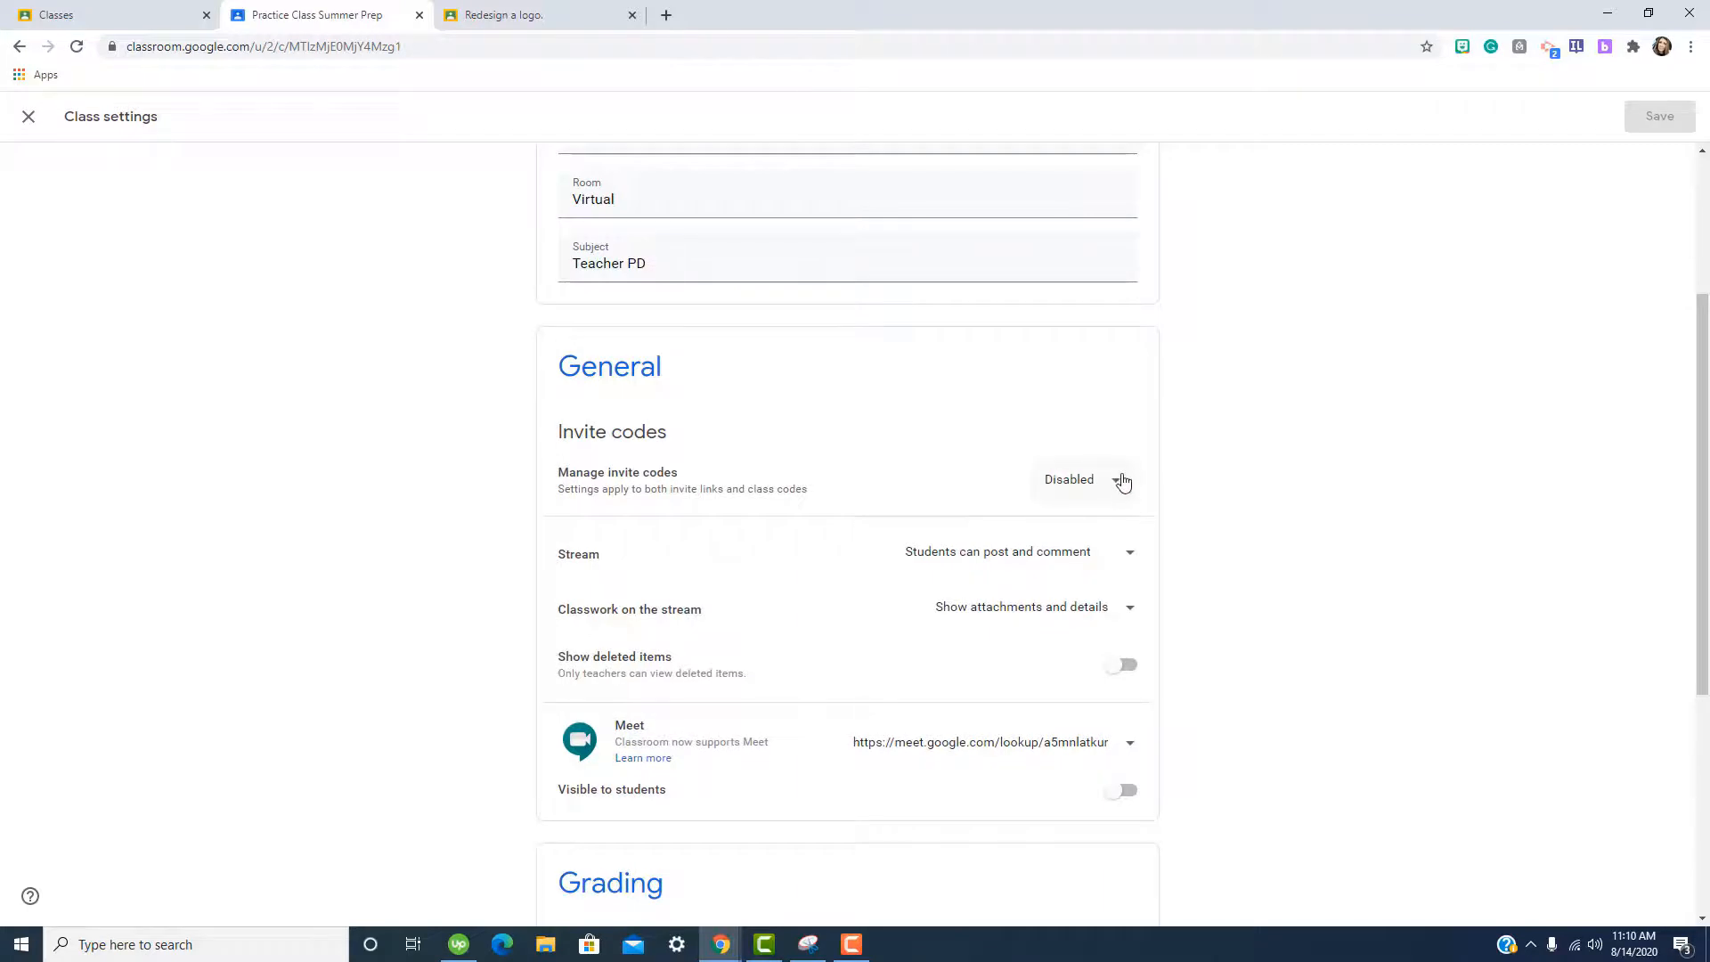
left_click(1123, 481)
left_click(1122, 481)
left_click(1119, 552)
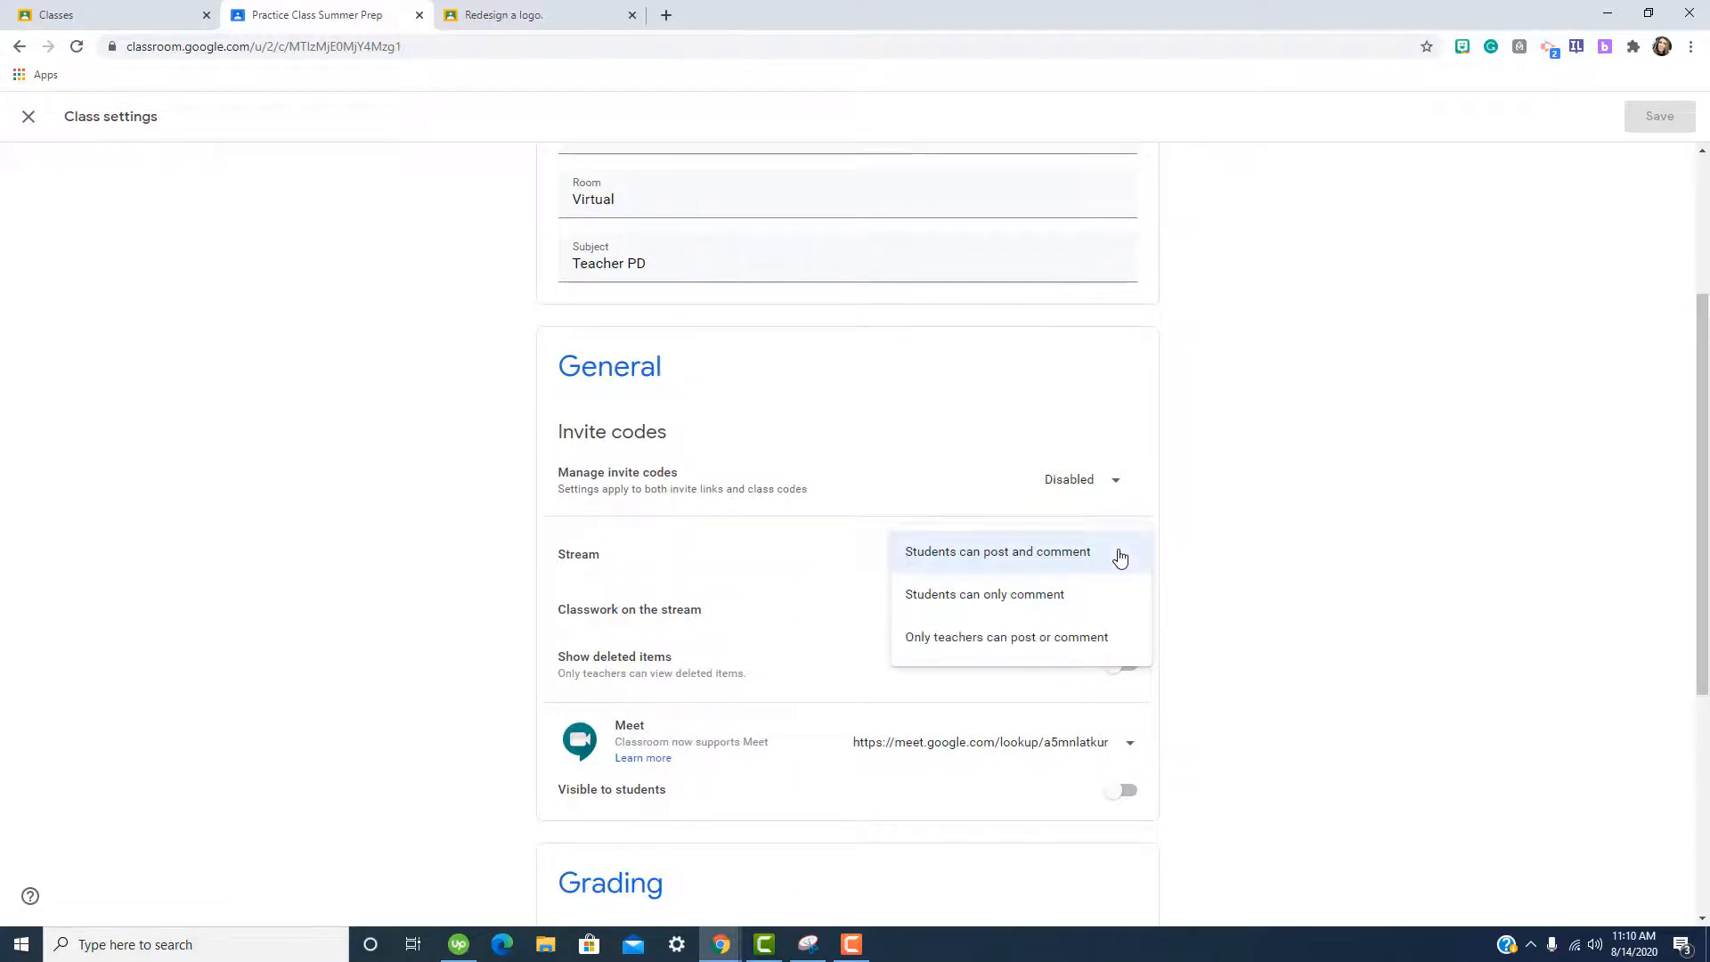
left_click(1120, 556)
left_click(1120, 609)
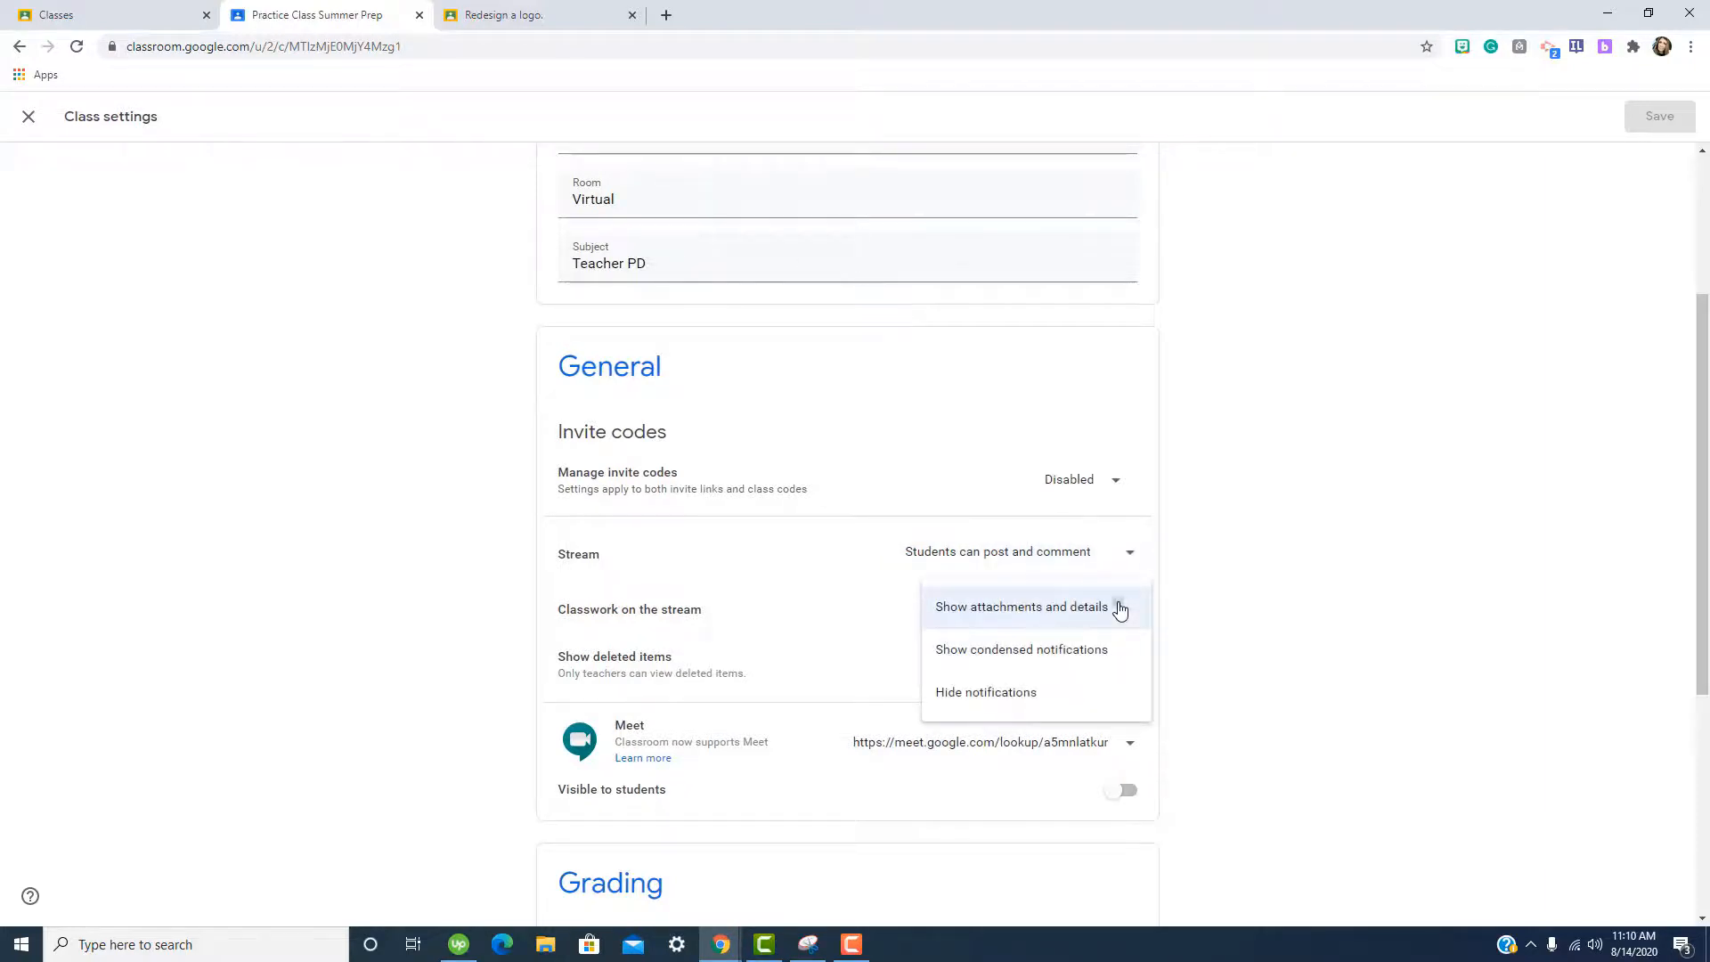
left_click(1119, 609)
scroll(1200, 607, "down", 4)
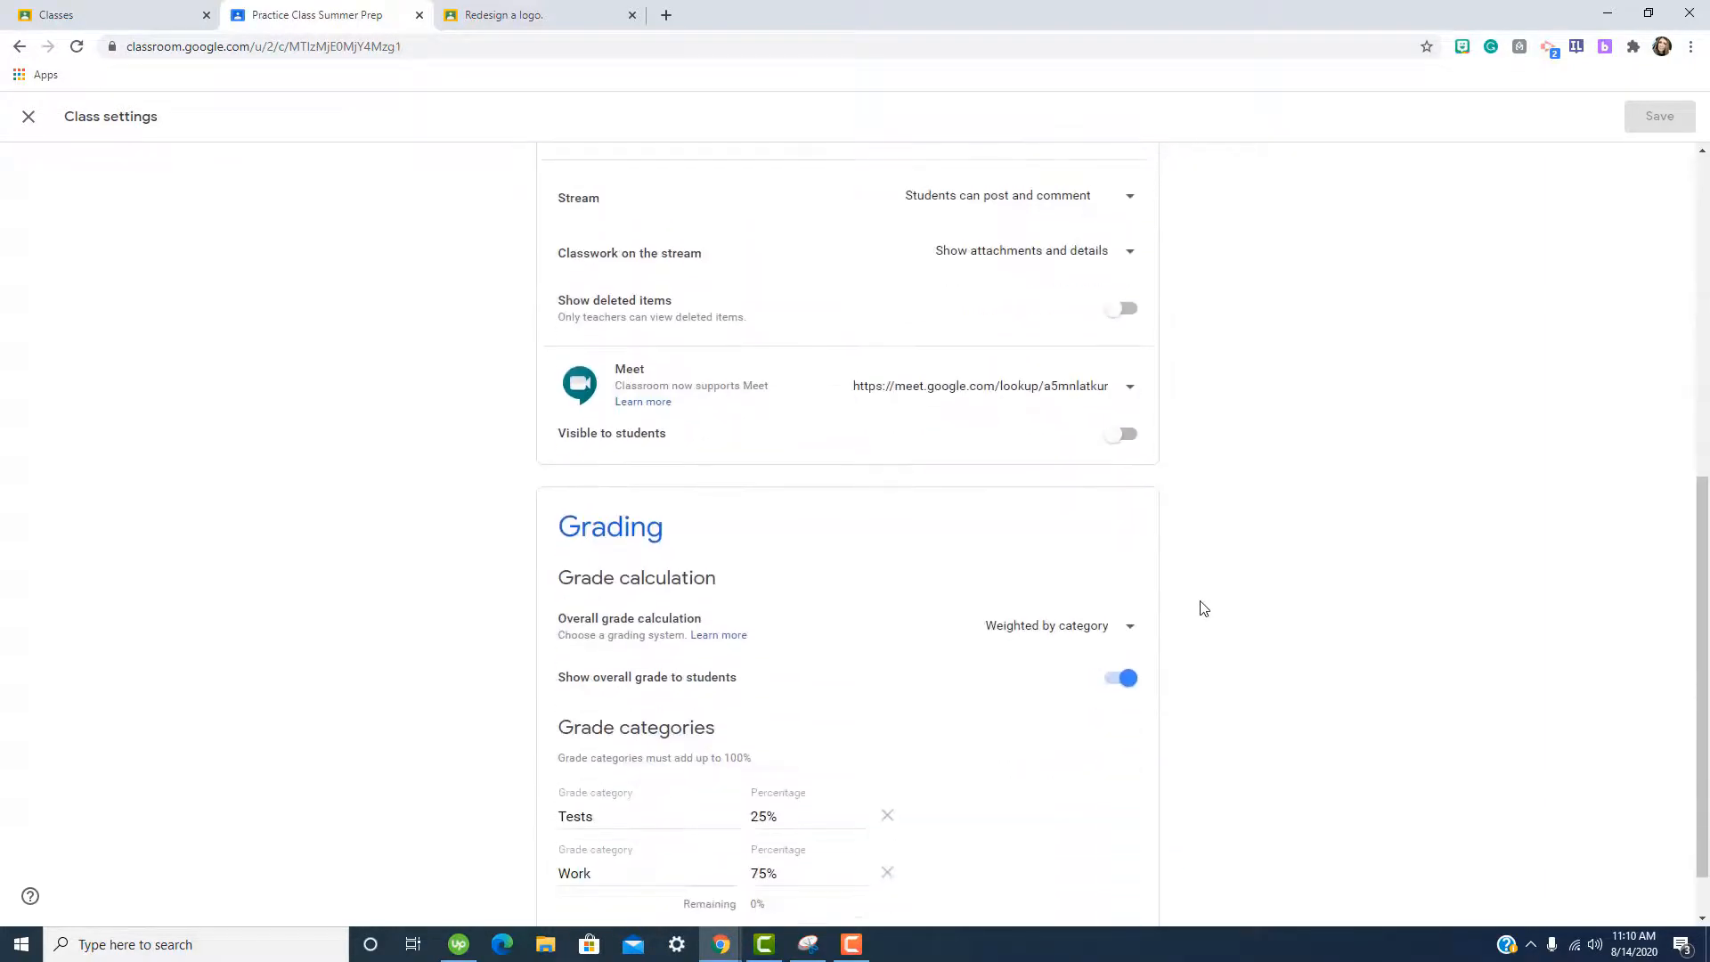
Try Total points grading, revert to Weighted by category, and add a grade category.
scroll(1203, 609, "down", 1)
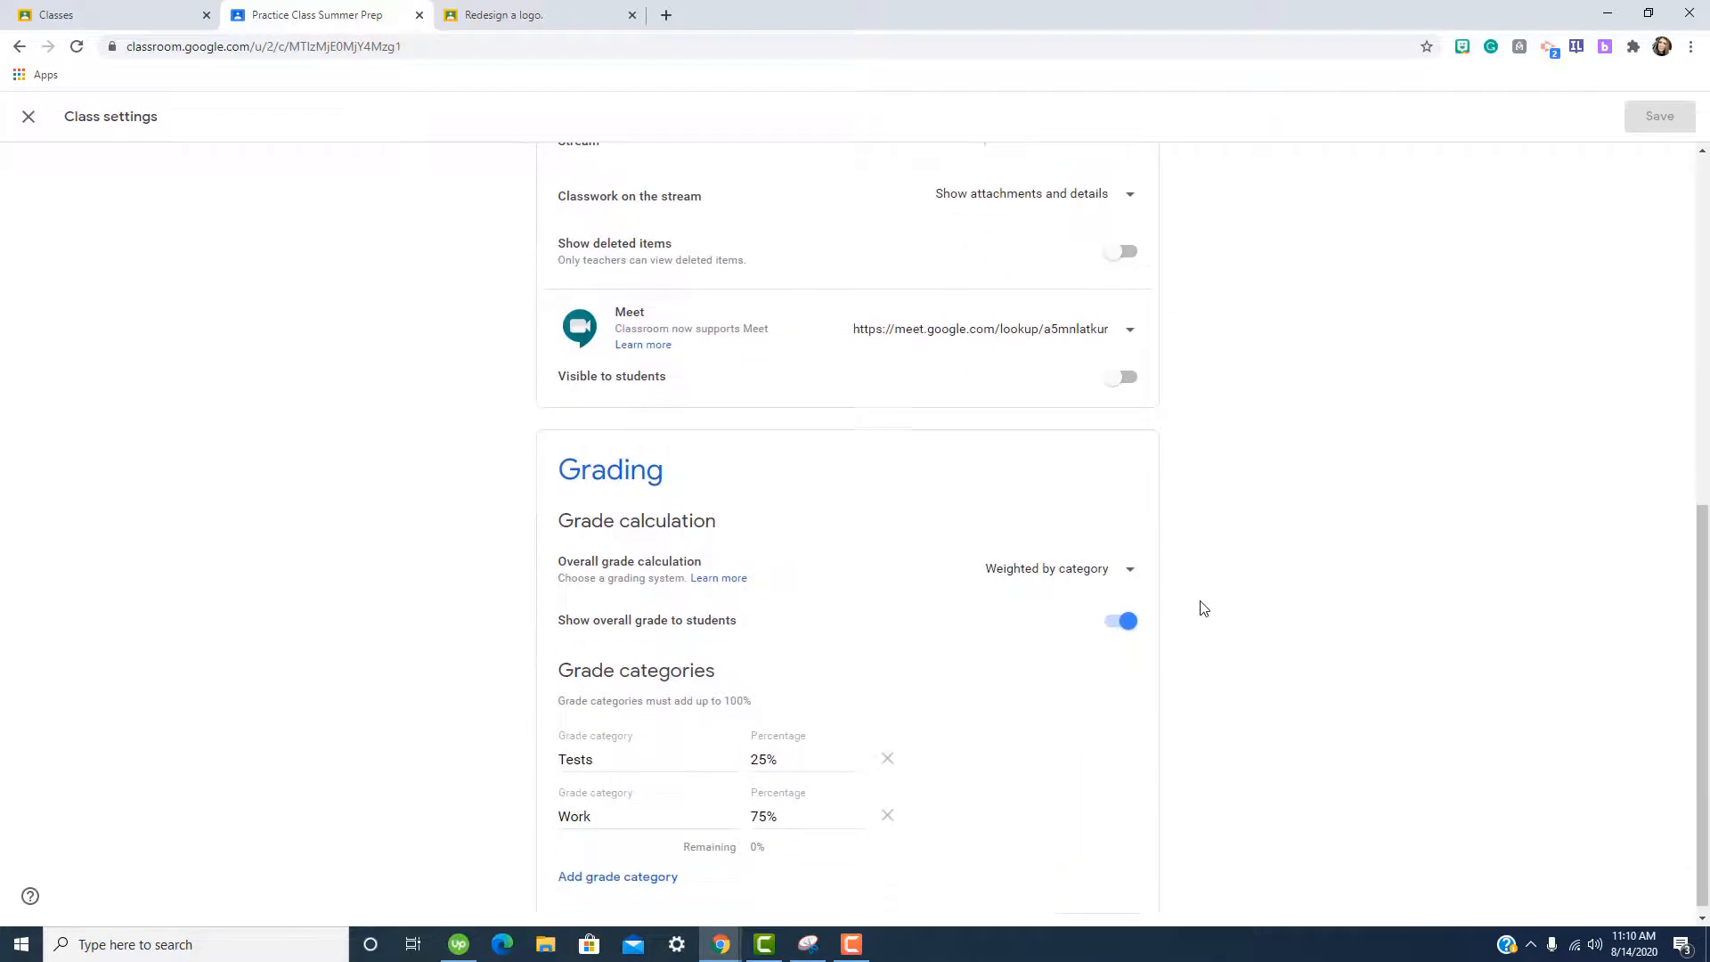
left_click(1063, 567)
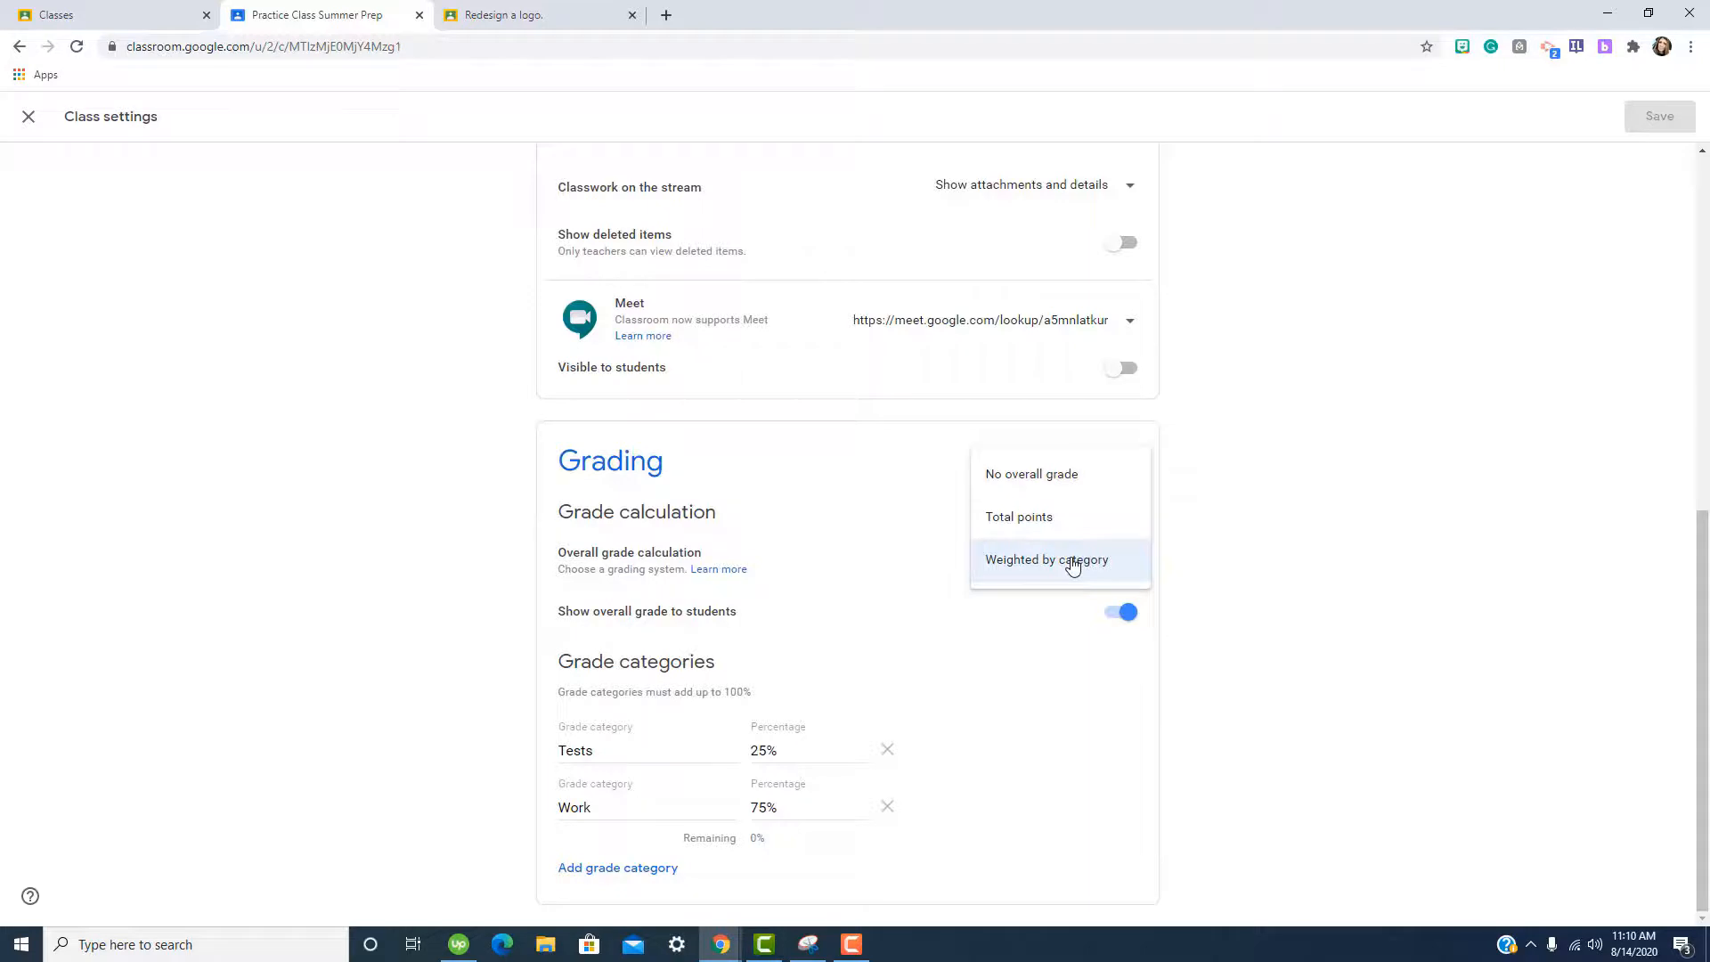
left_click(1070, 529)
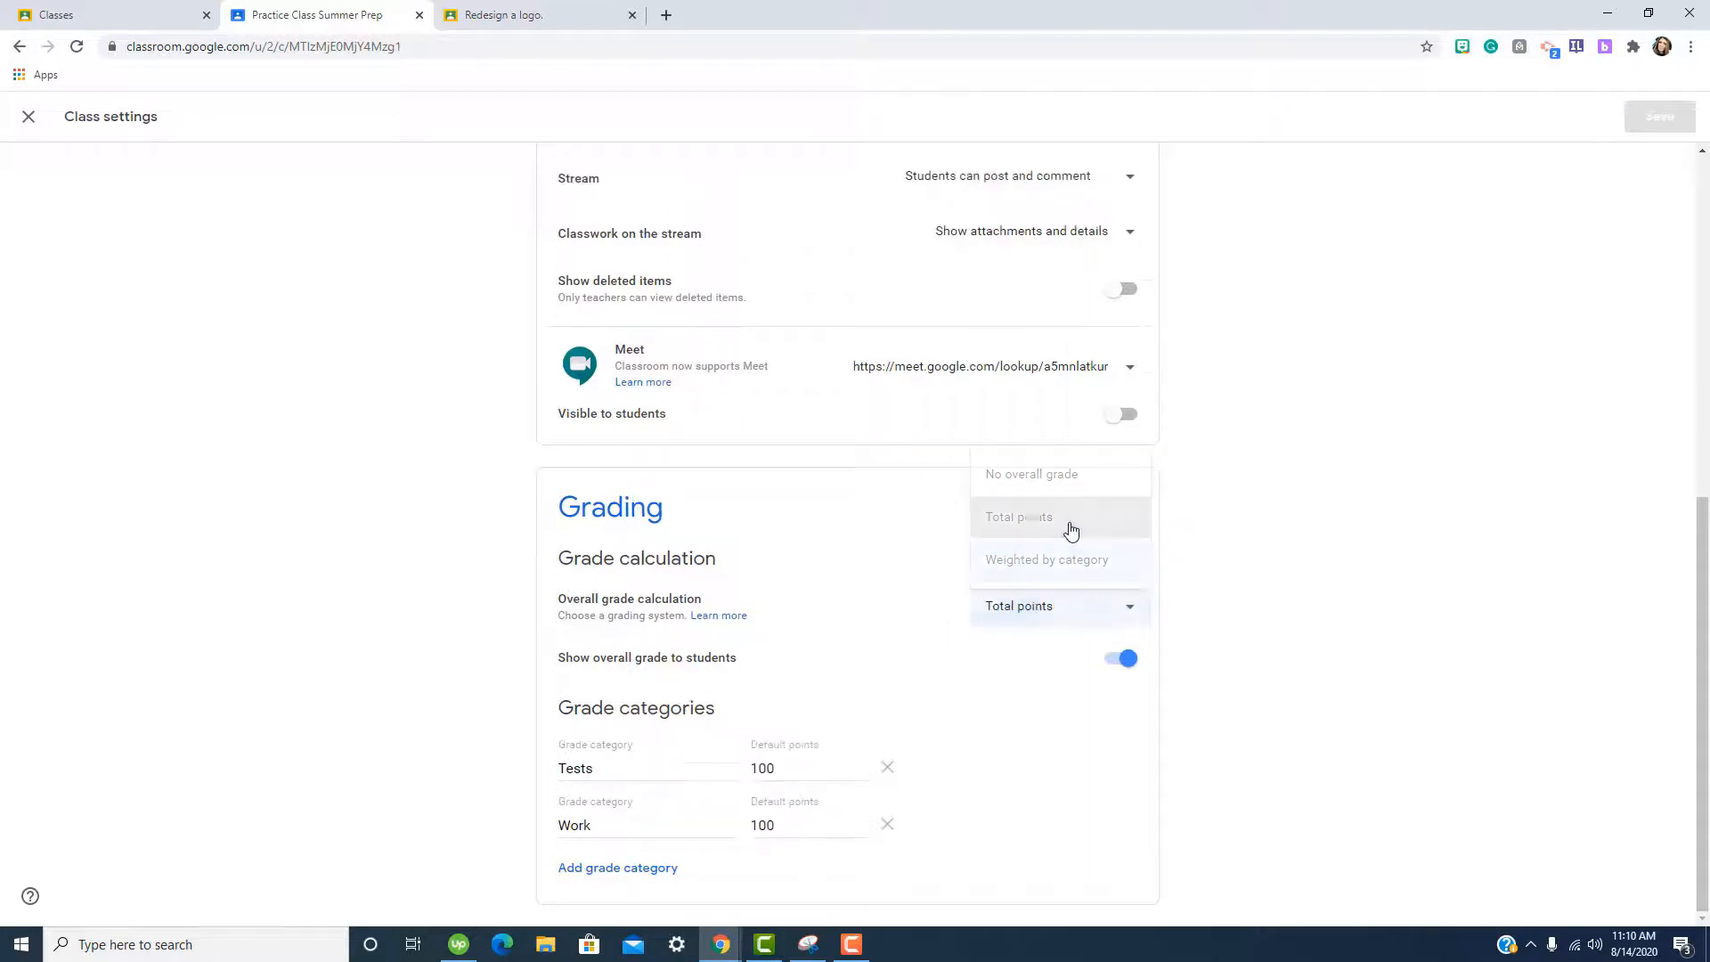
left_click(1079, 617)
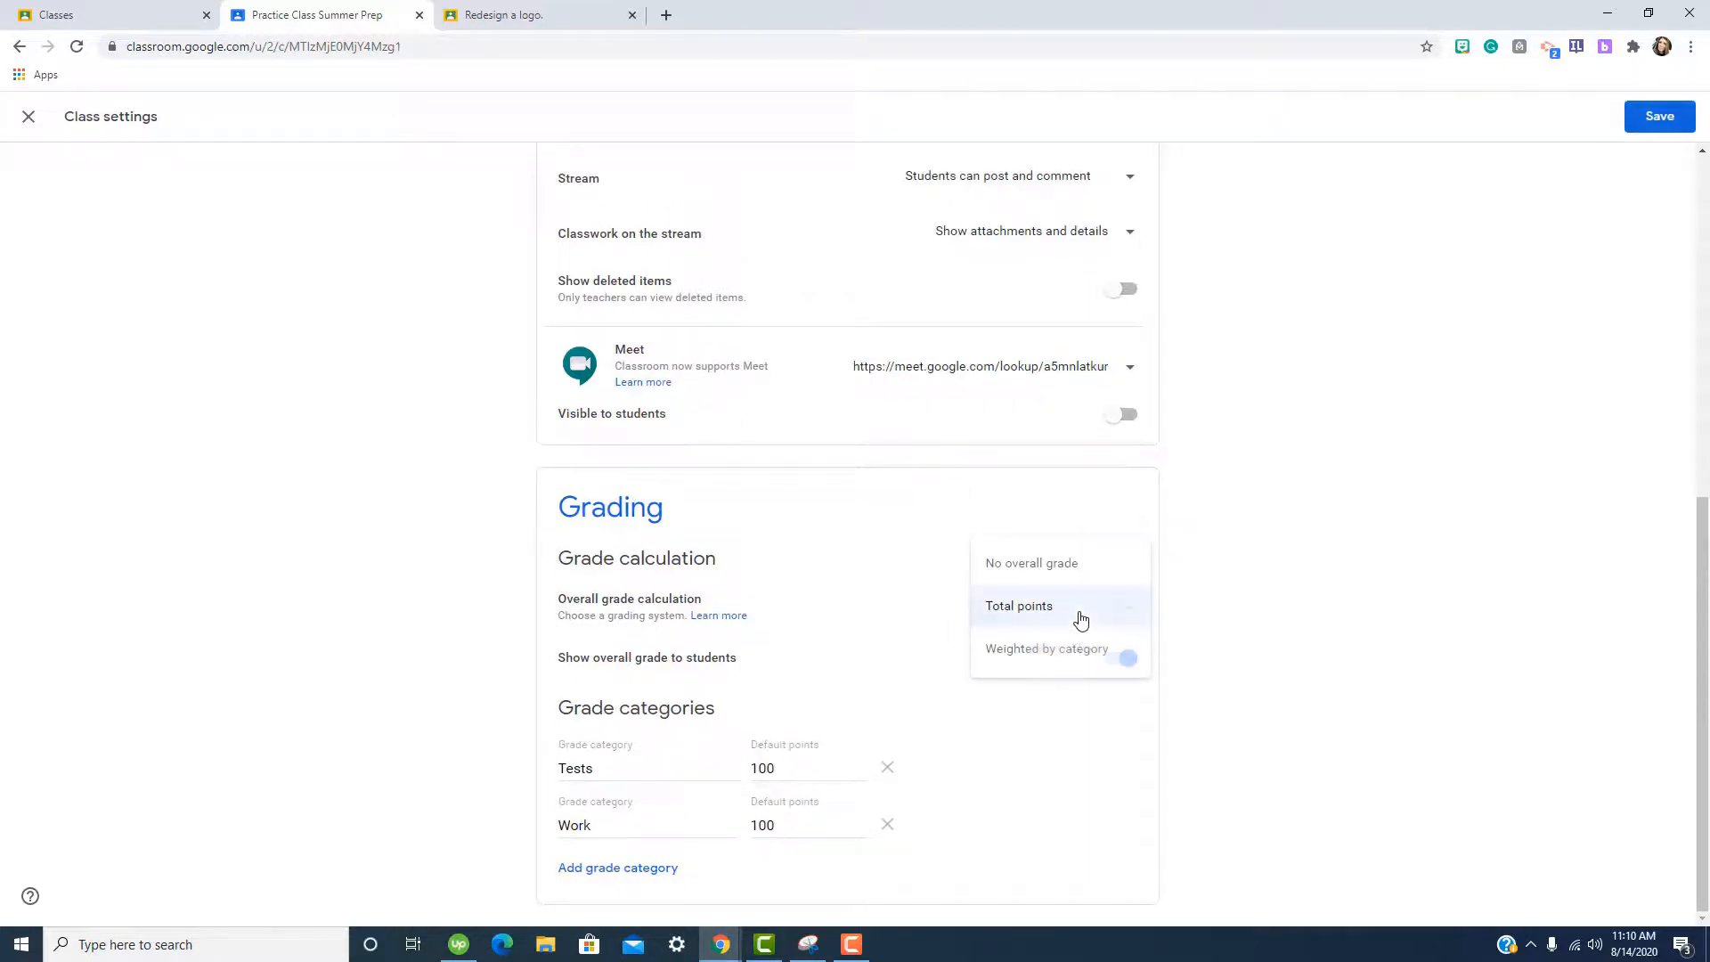
left_click(1080, 653)
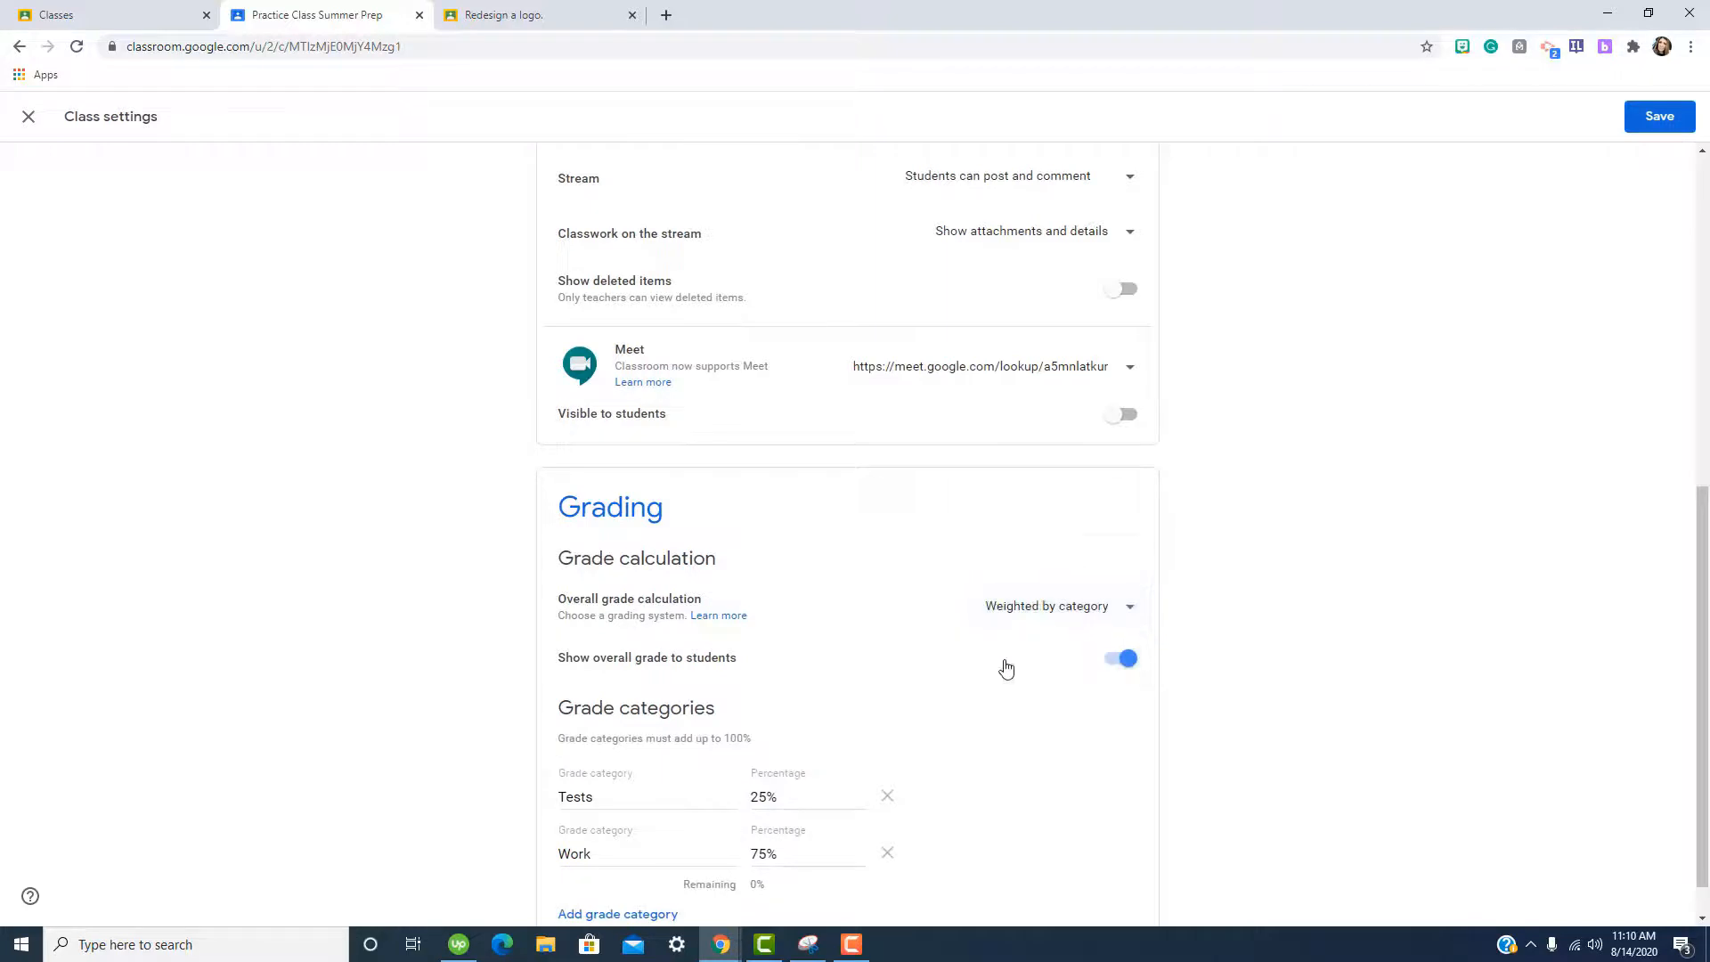
left_click(604, 917)
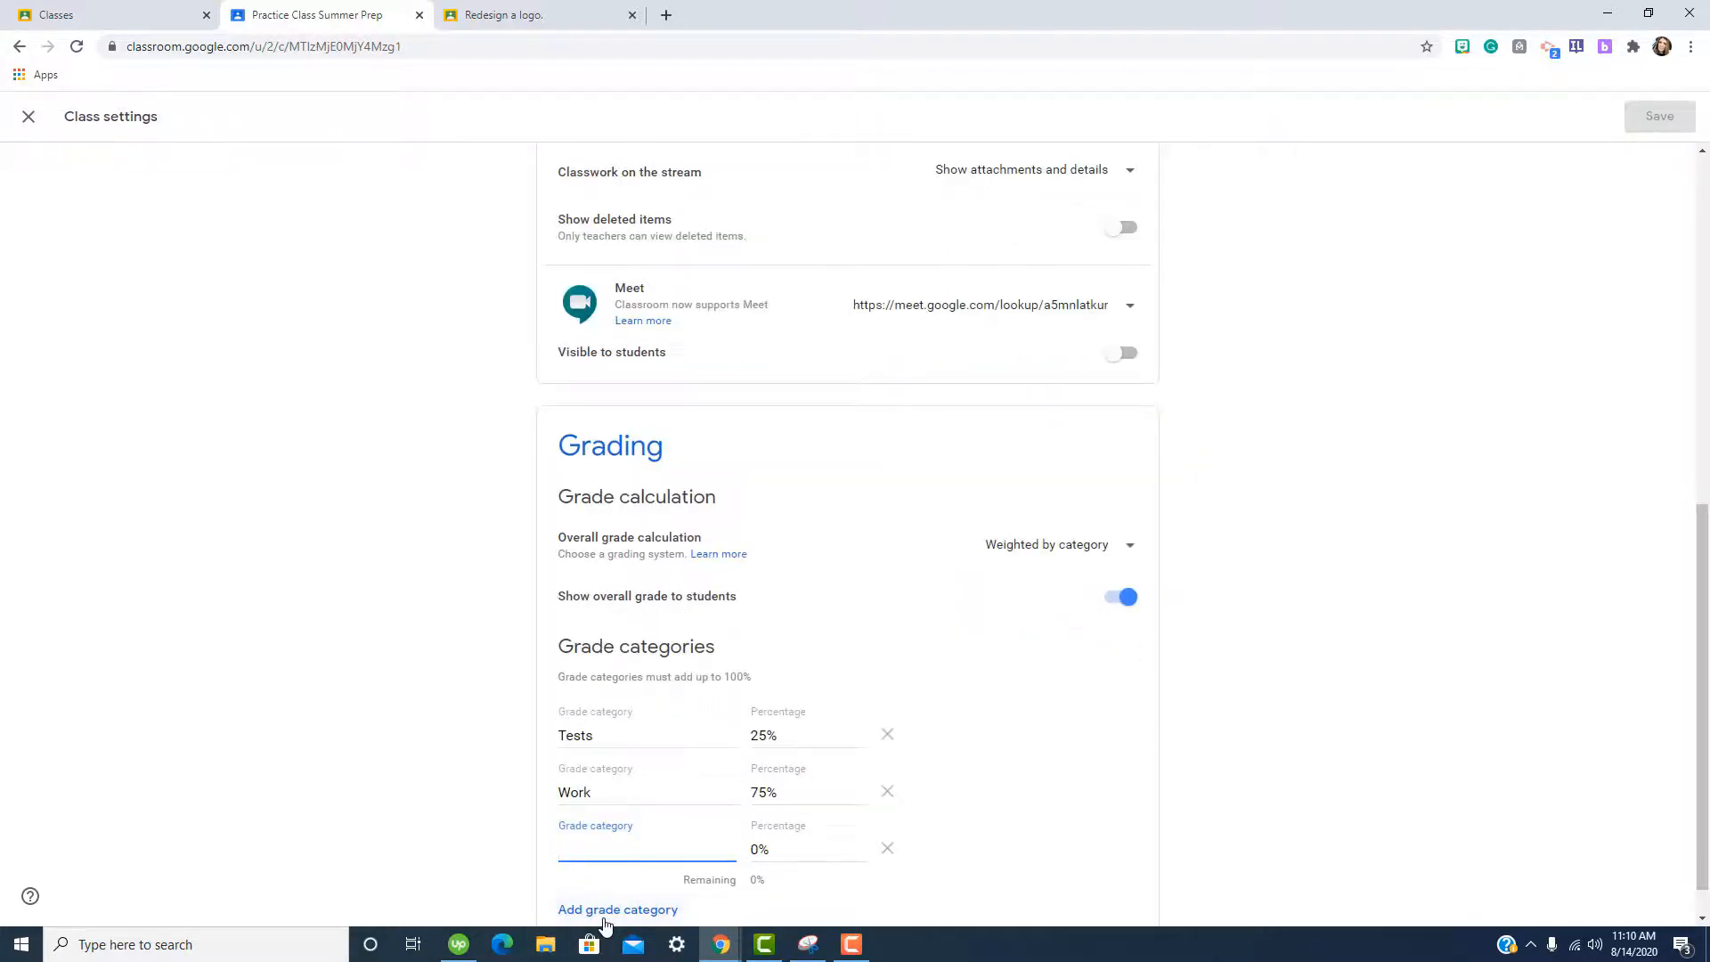
Keep the overall grade shown to students and make the Meet link visible.
left_click(1114, 605)
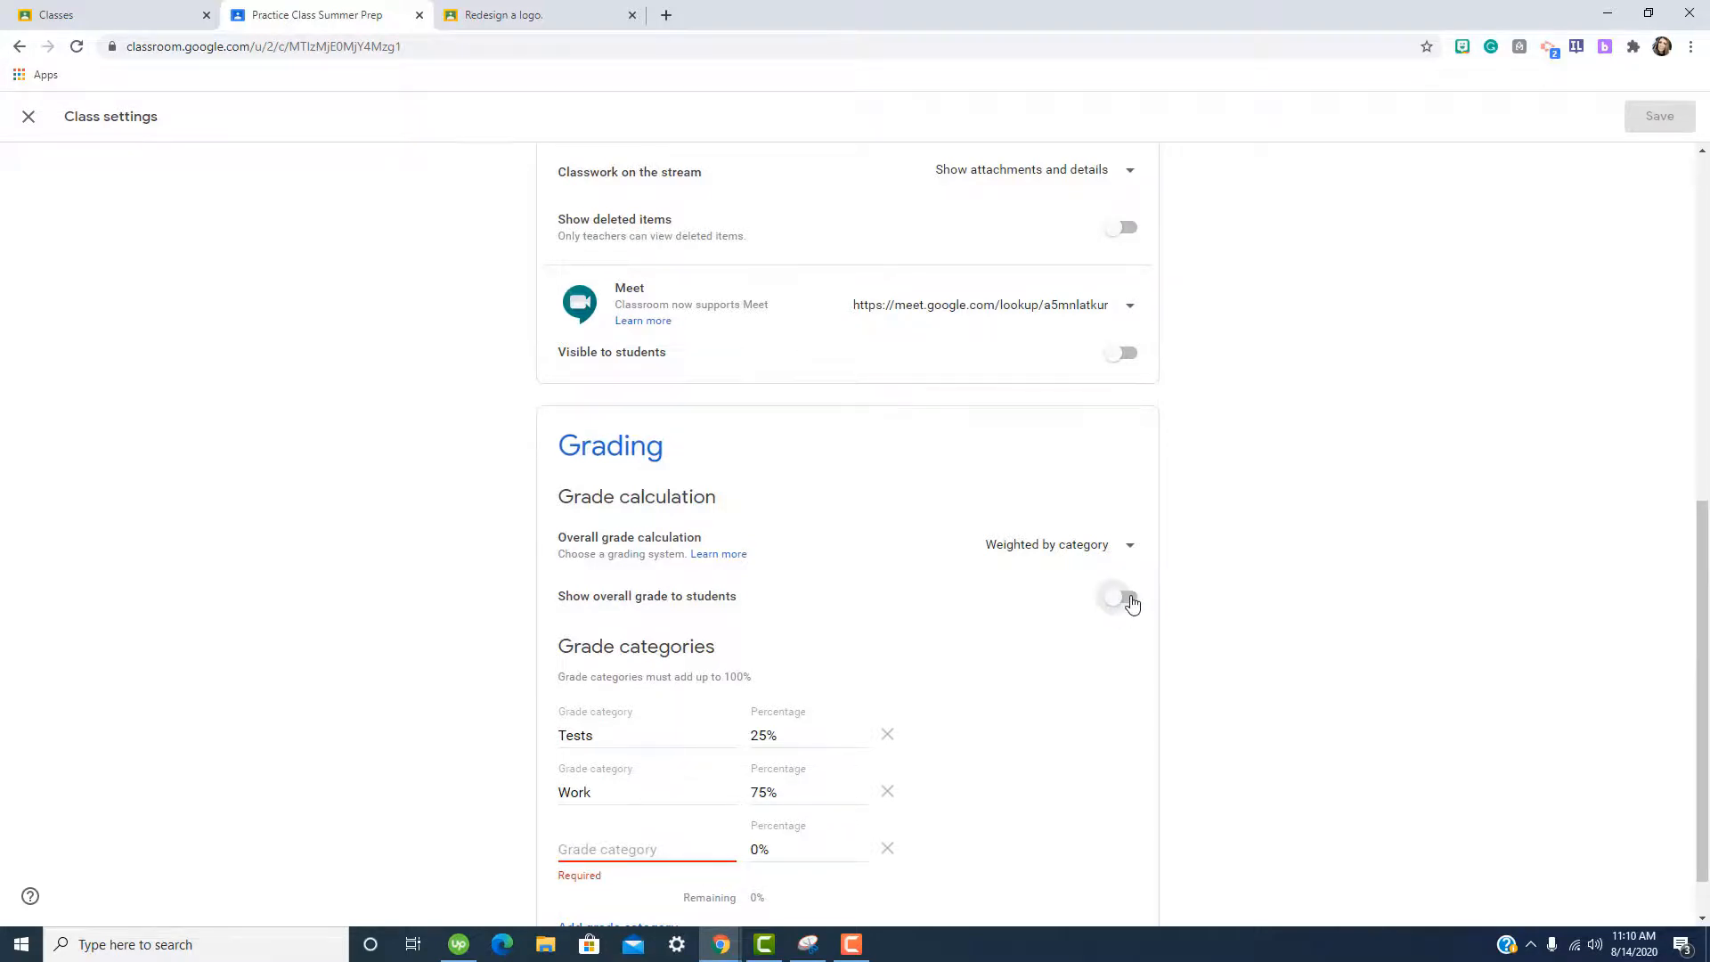
left_click(1124, 599)
scroll(1161, 659, "up", 3)
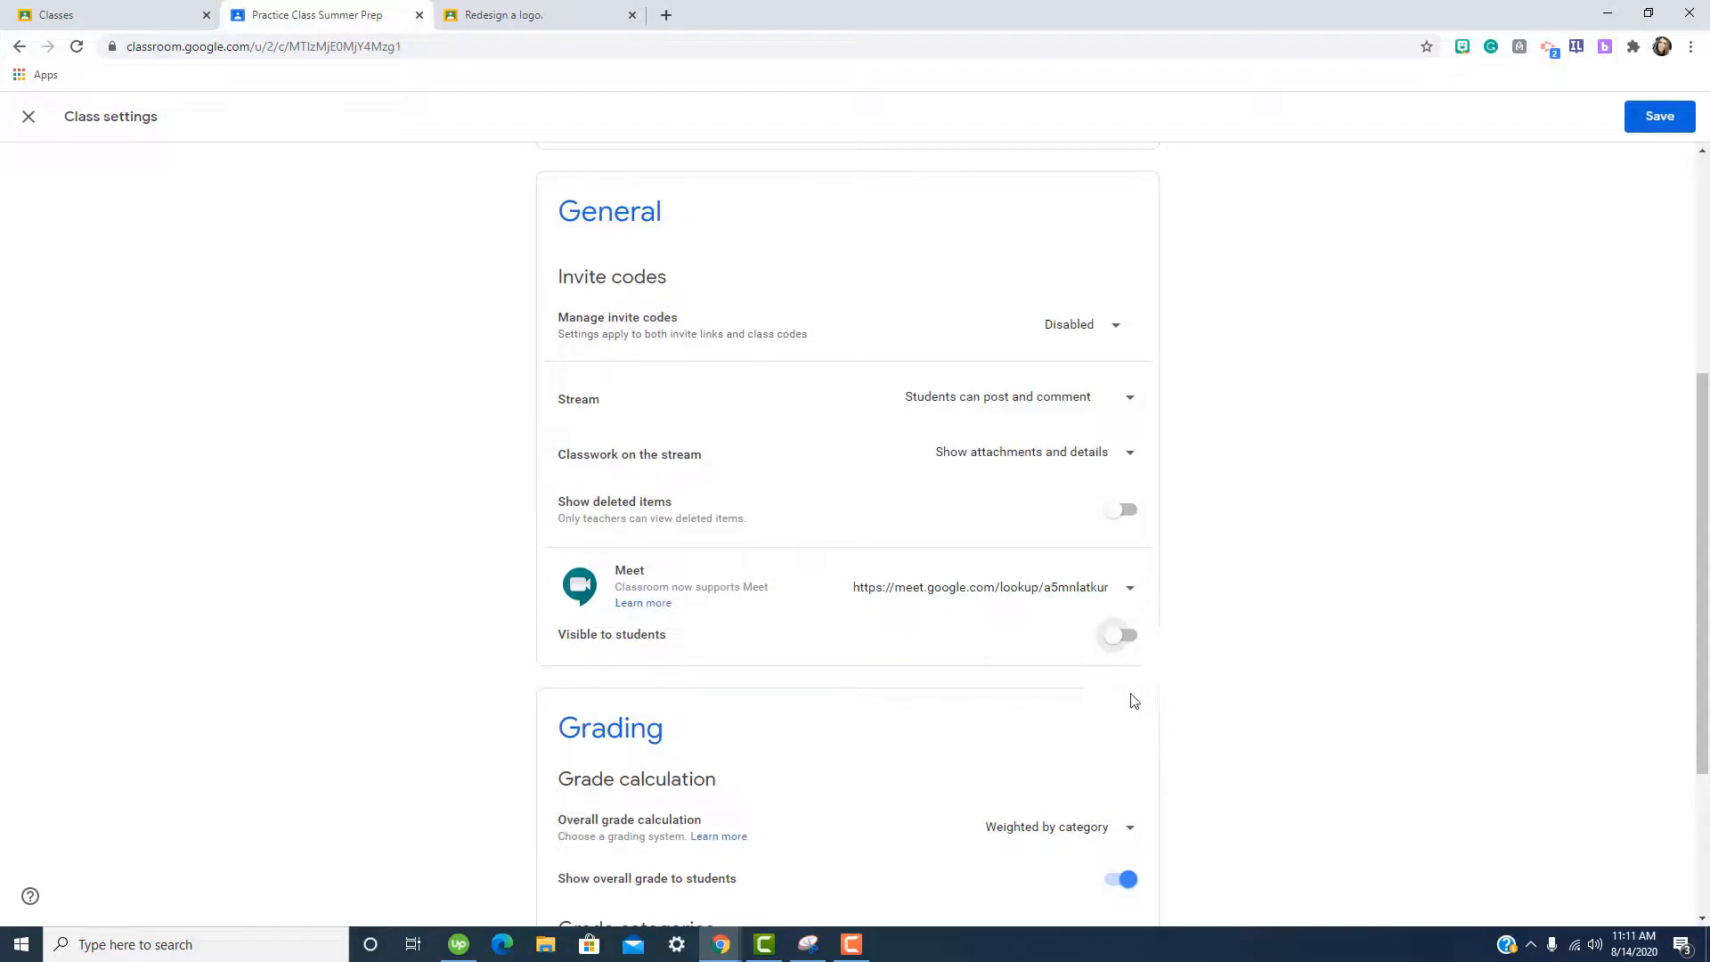
left_click(1130, 637)
left_click(1653, 116)
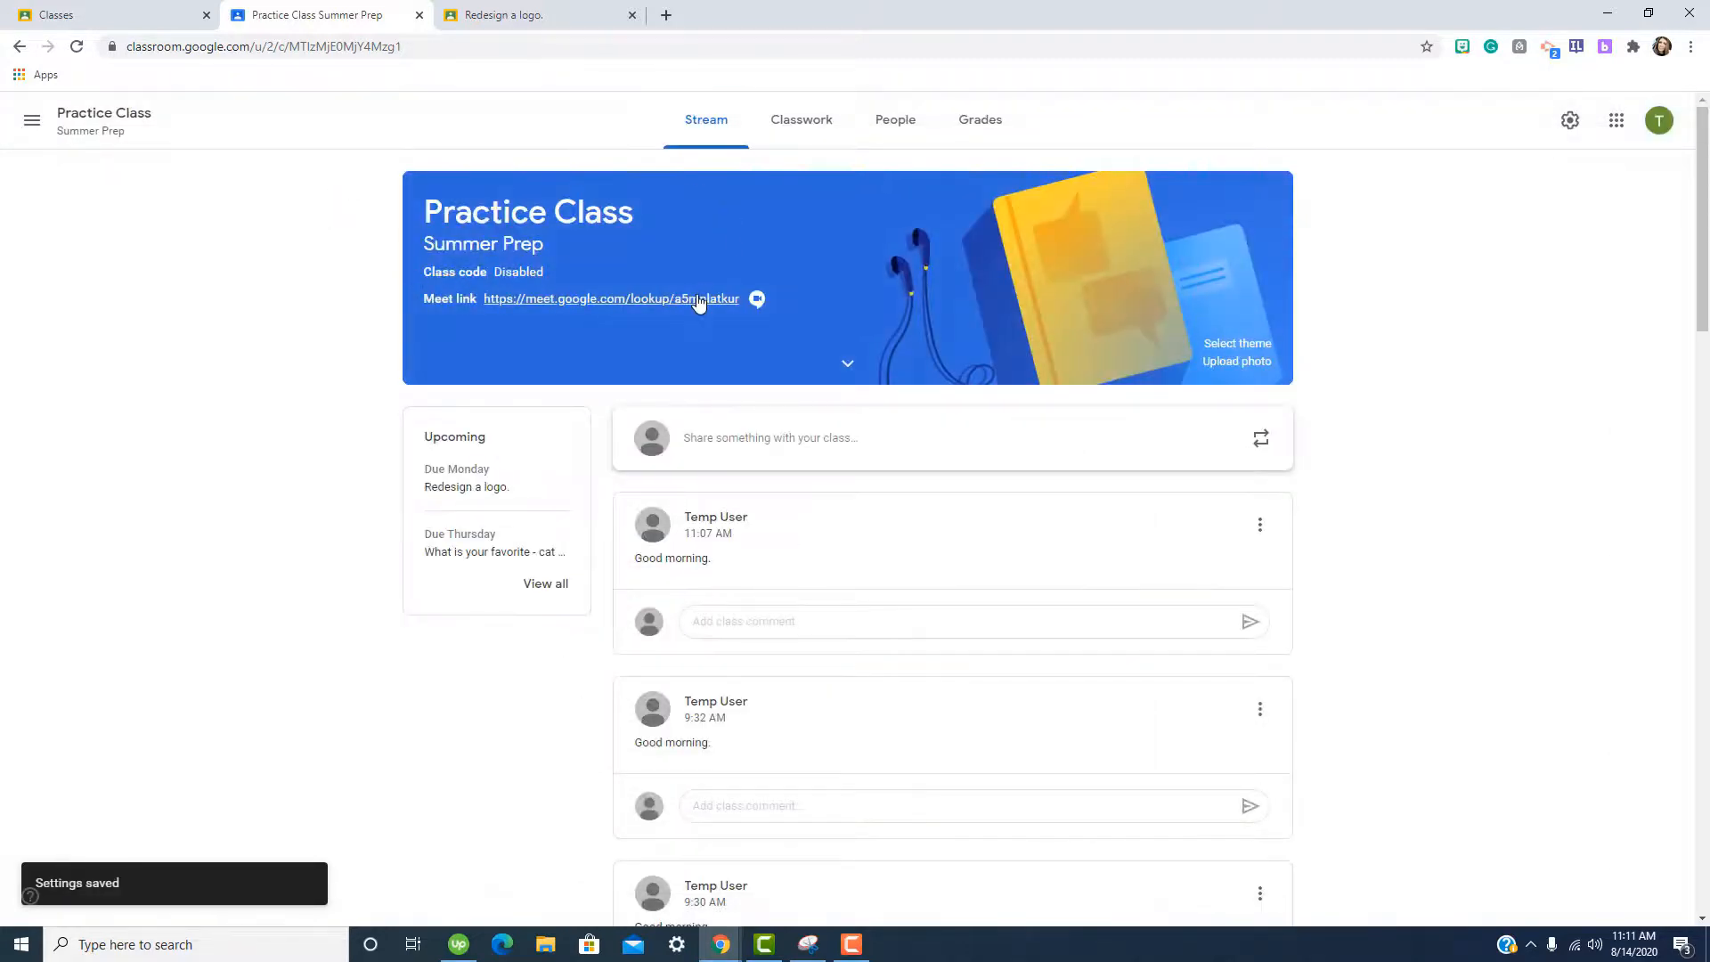
left_click(699, 300)
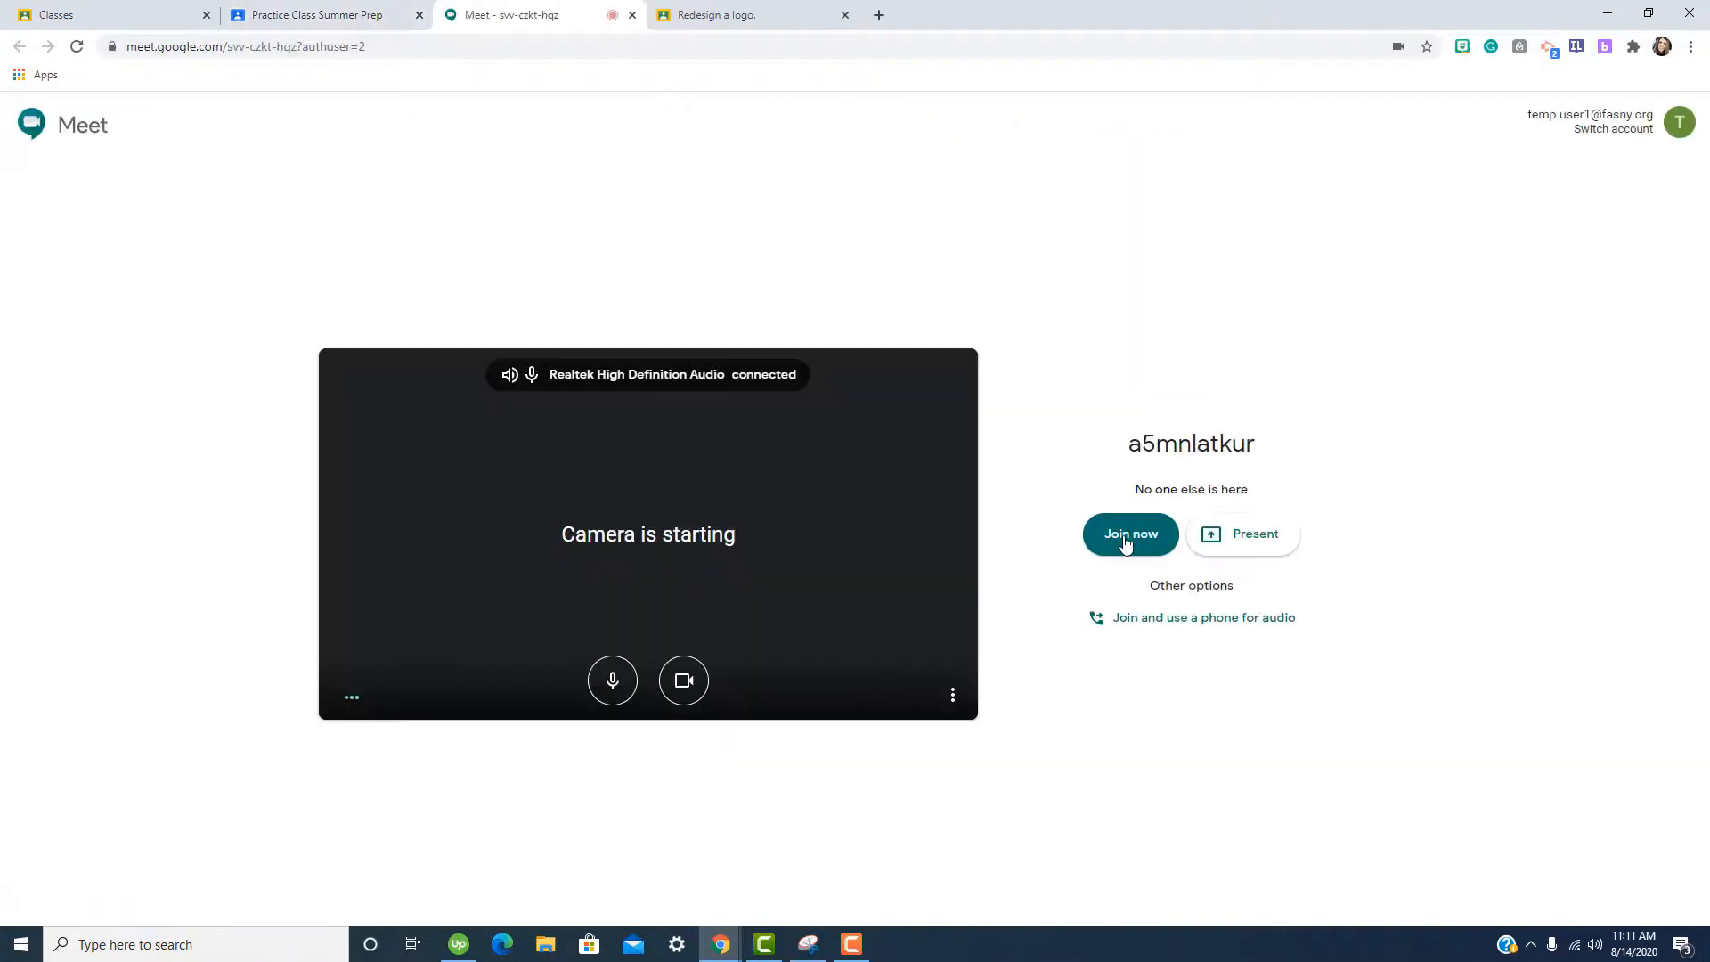
left_click(1125, 539)
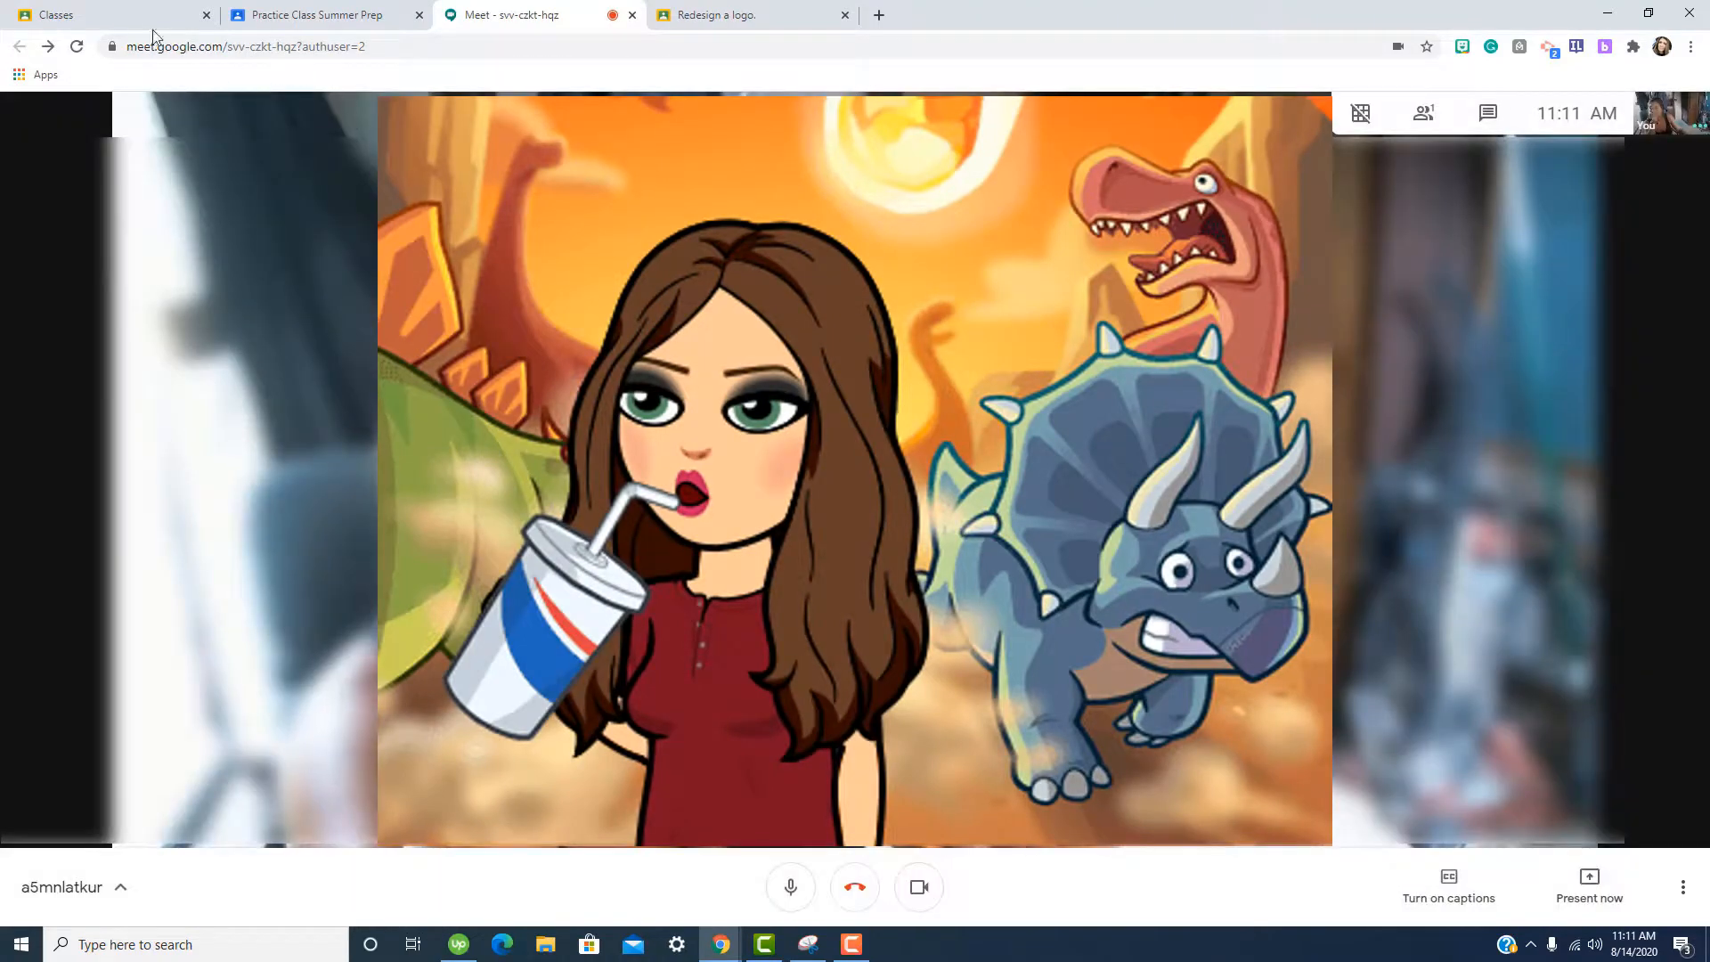
left_click(1423, 113)
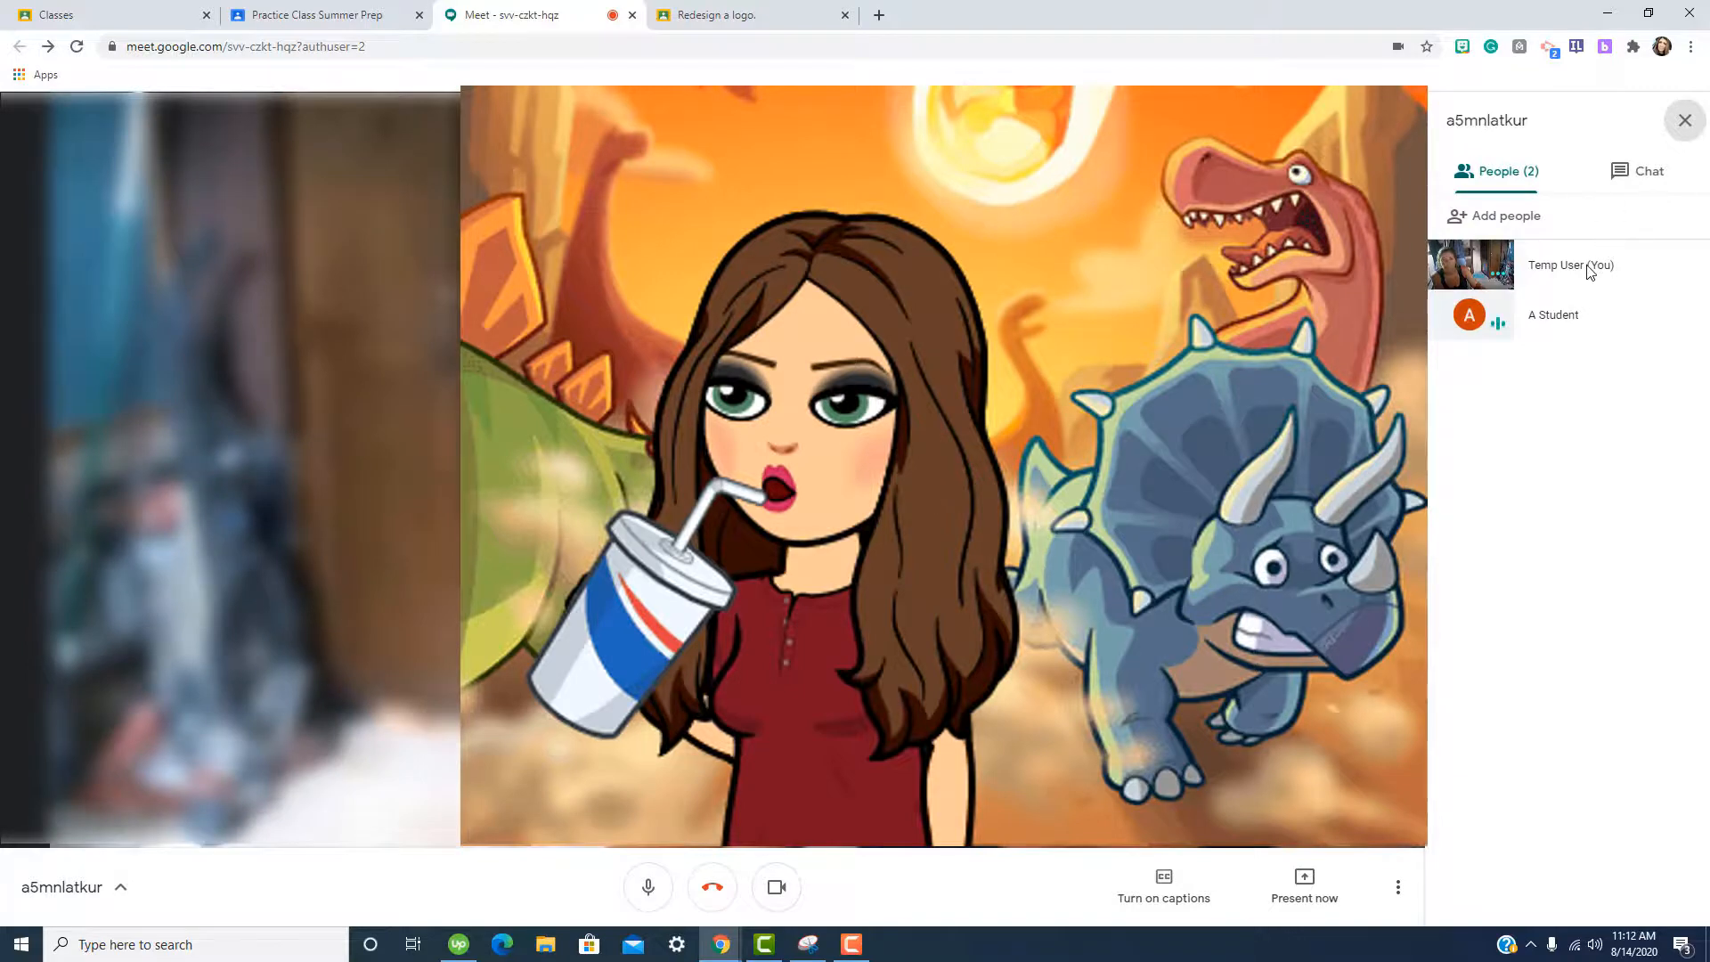
left_click(1554, 323)
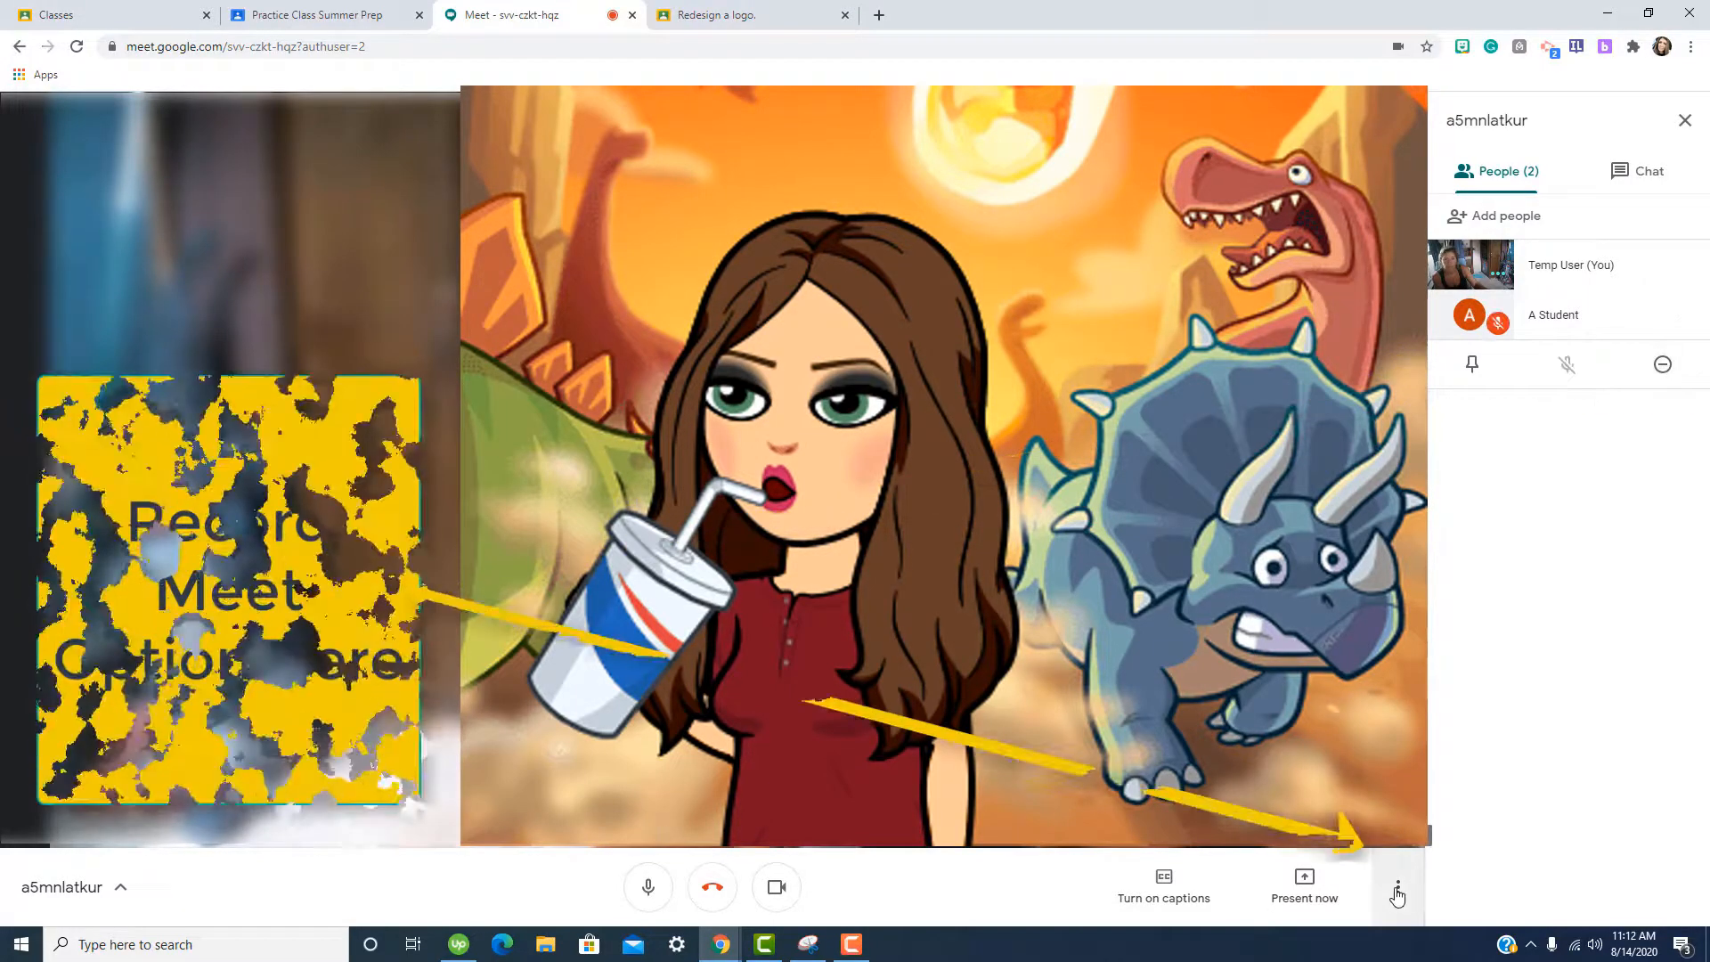
left_click(1397, 891)
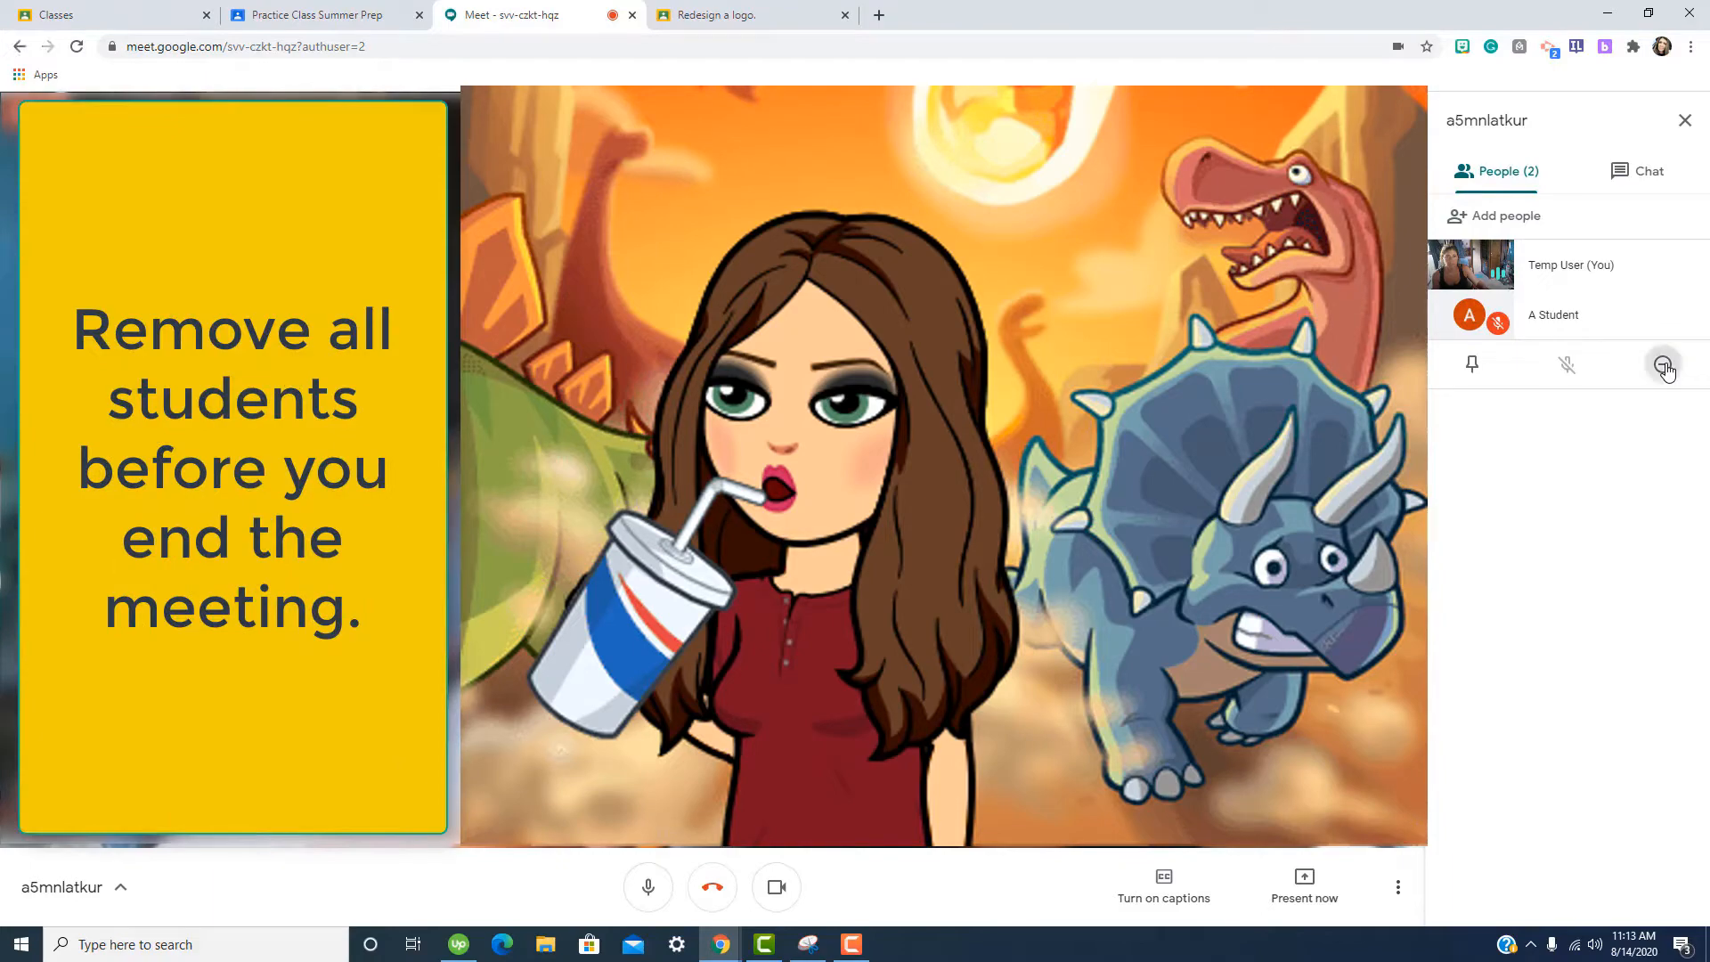
left_click(1663, 366)
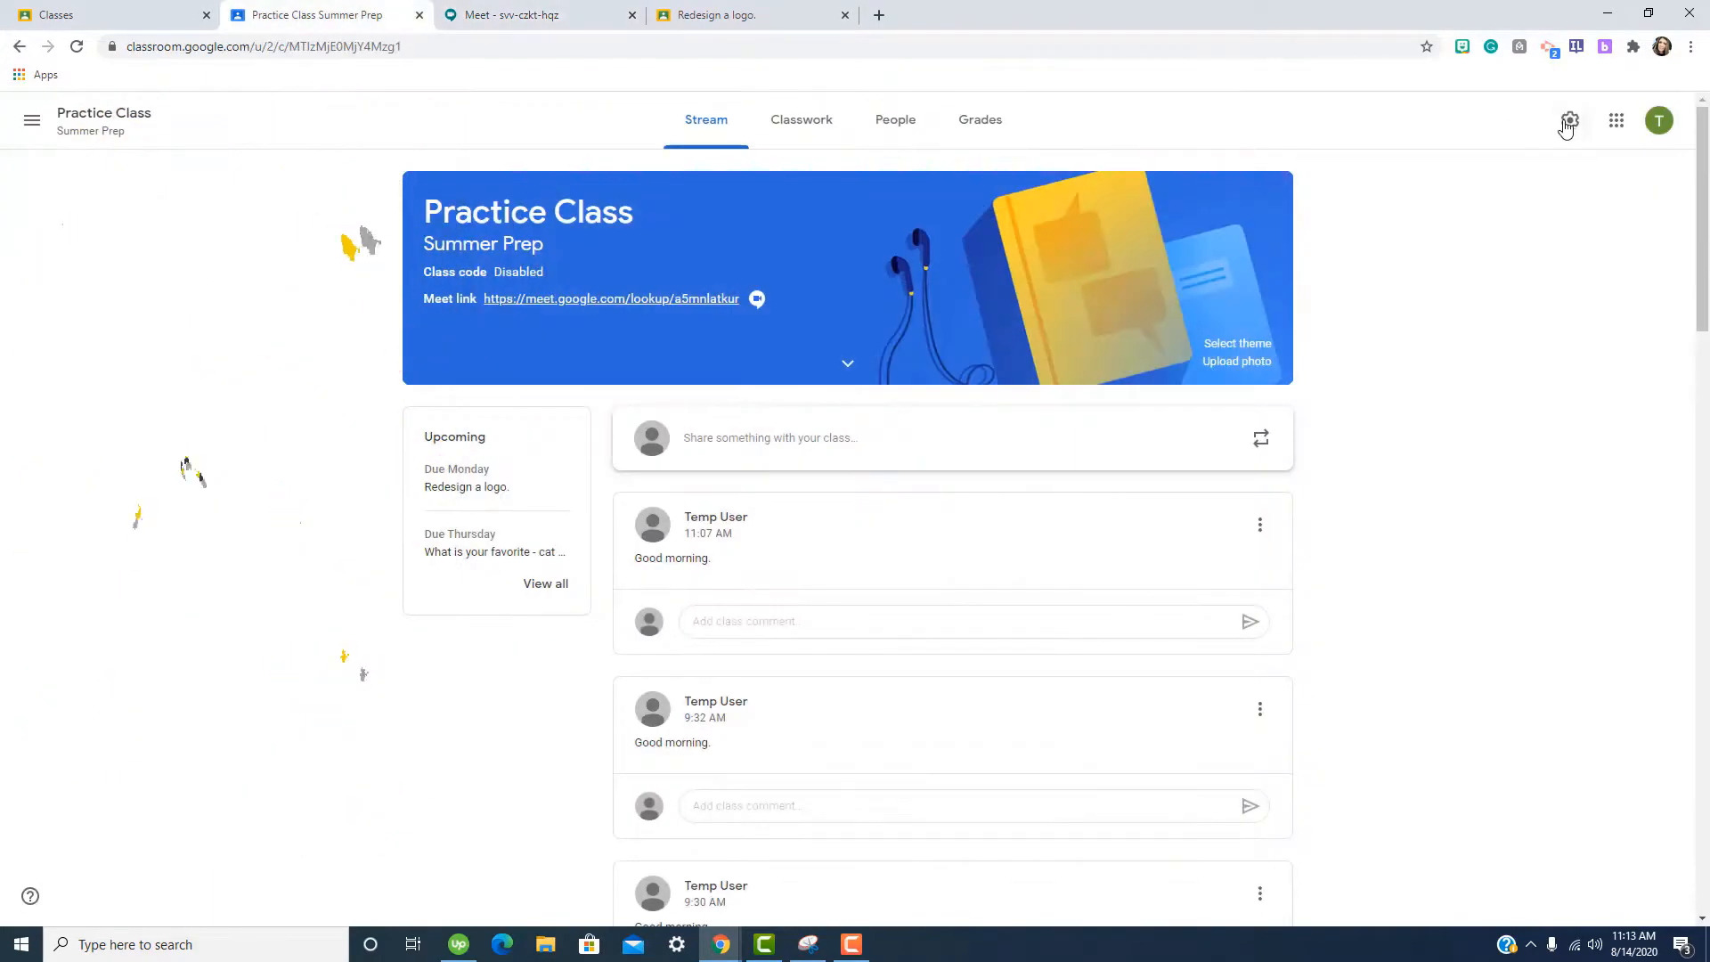
In Practice Class settings, turn off the Meet link's Visible to students and reset the link.
left_click(1569, 122)
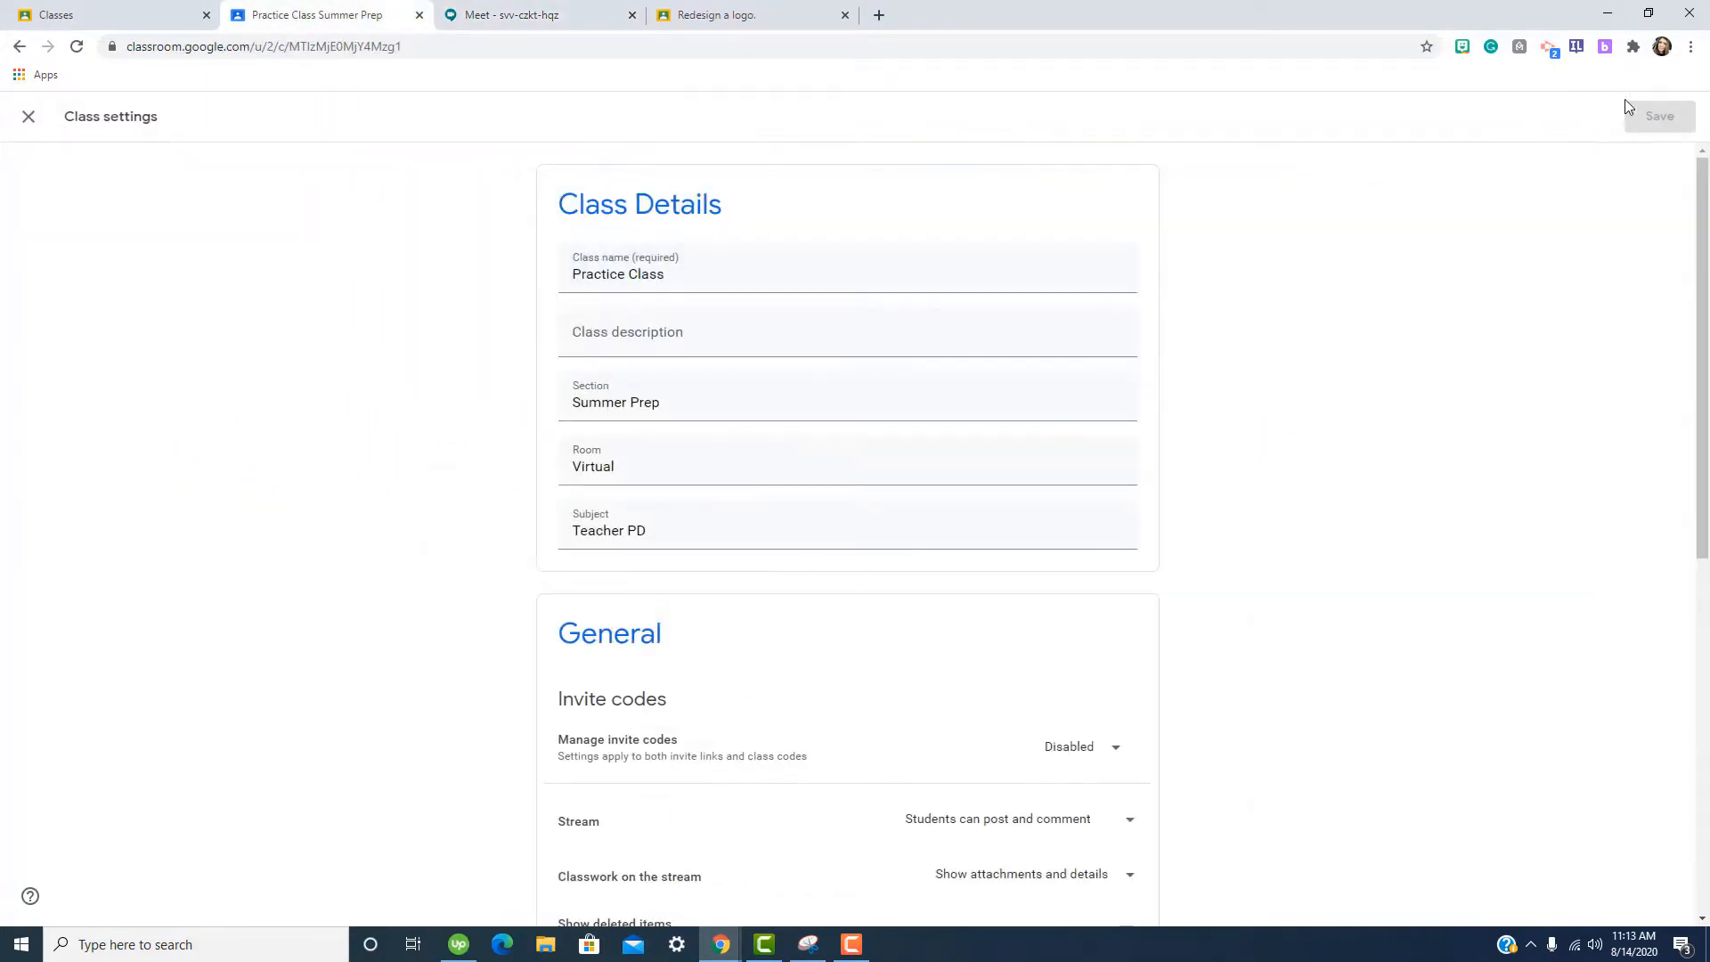
scroll(1104, 668, "down", 4)
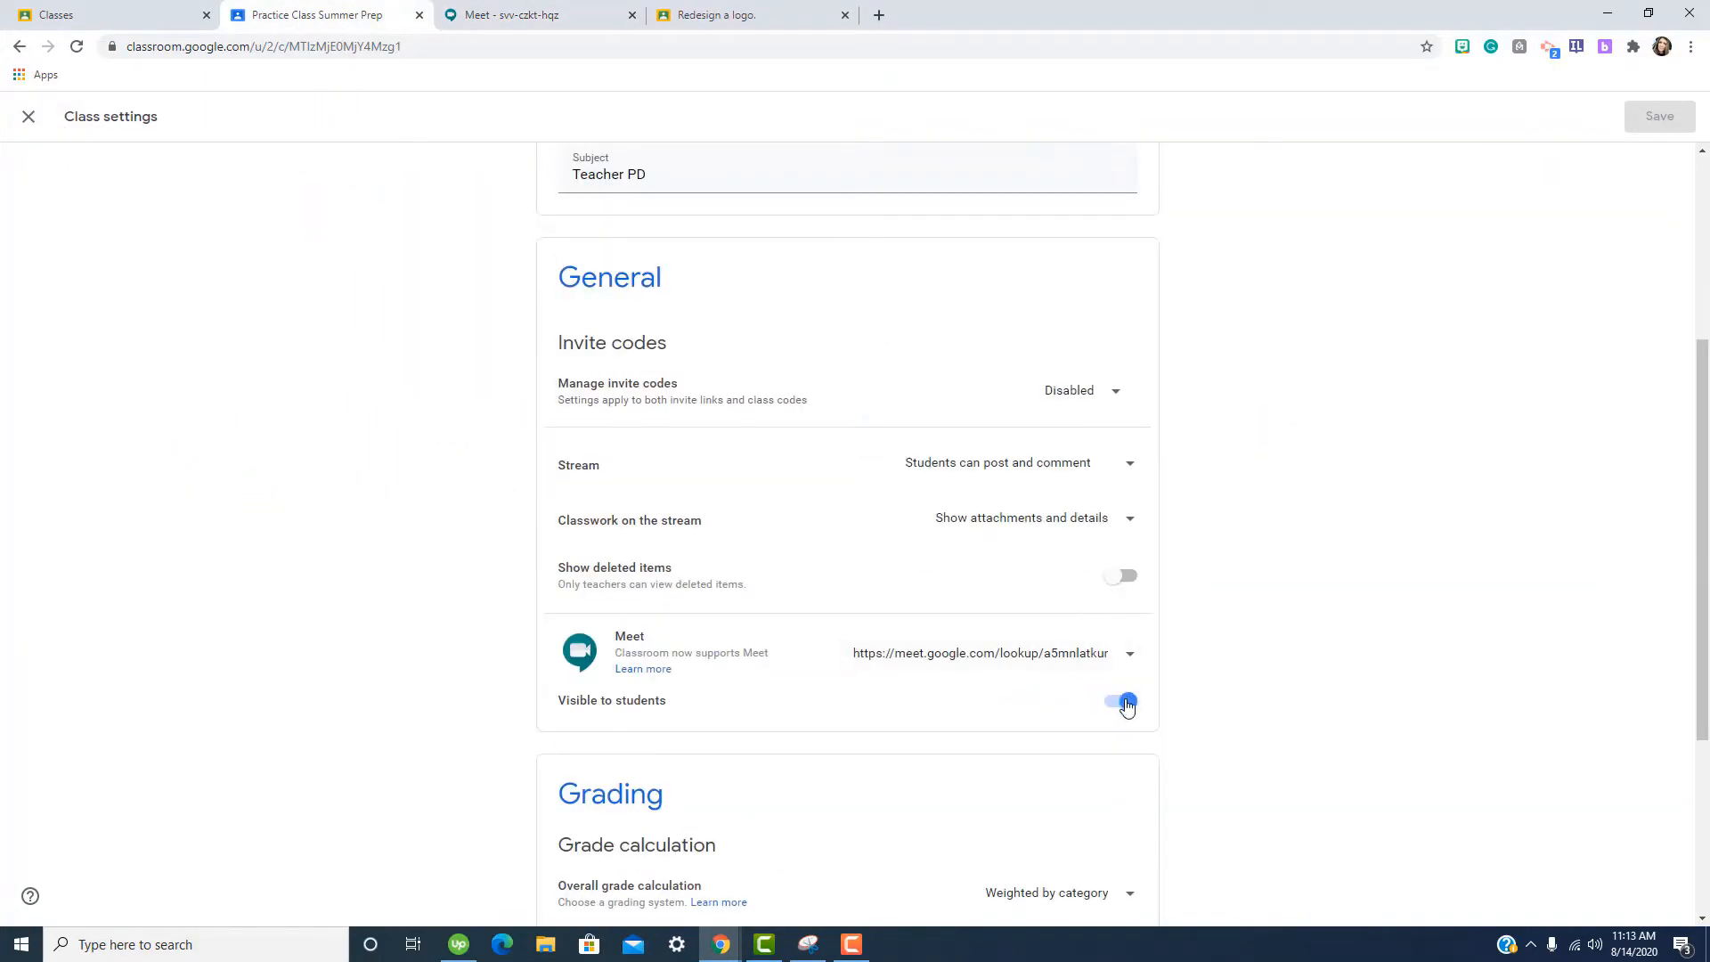
left_click(1121, 703)
left_click(1128, 664)
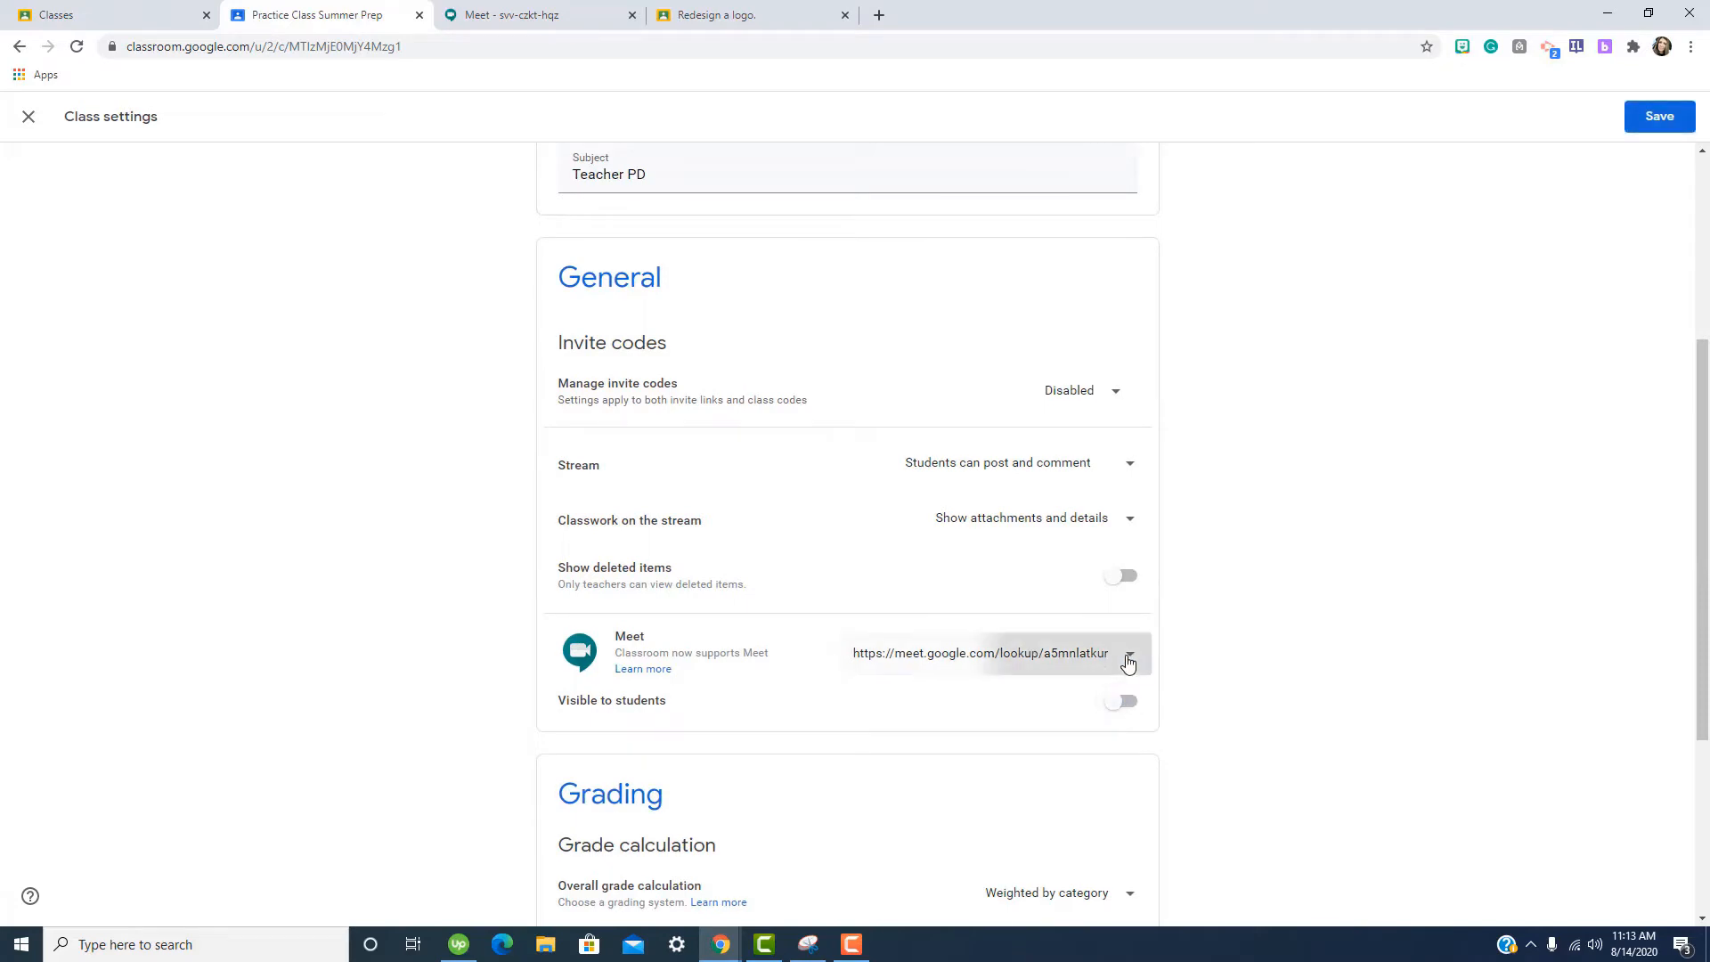
left_click(1098, 723)
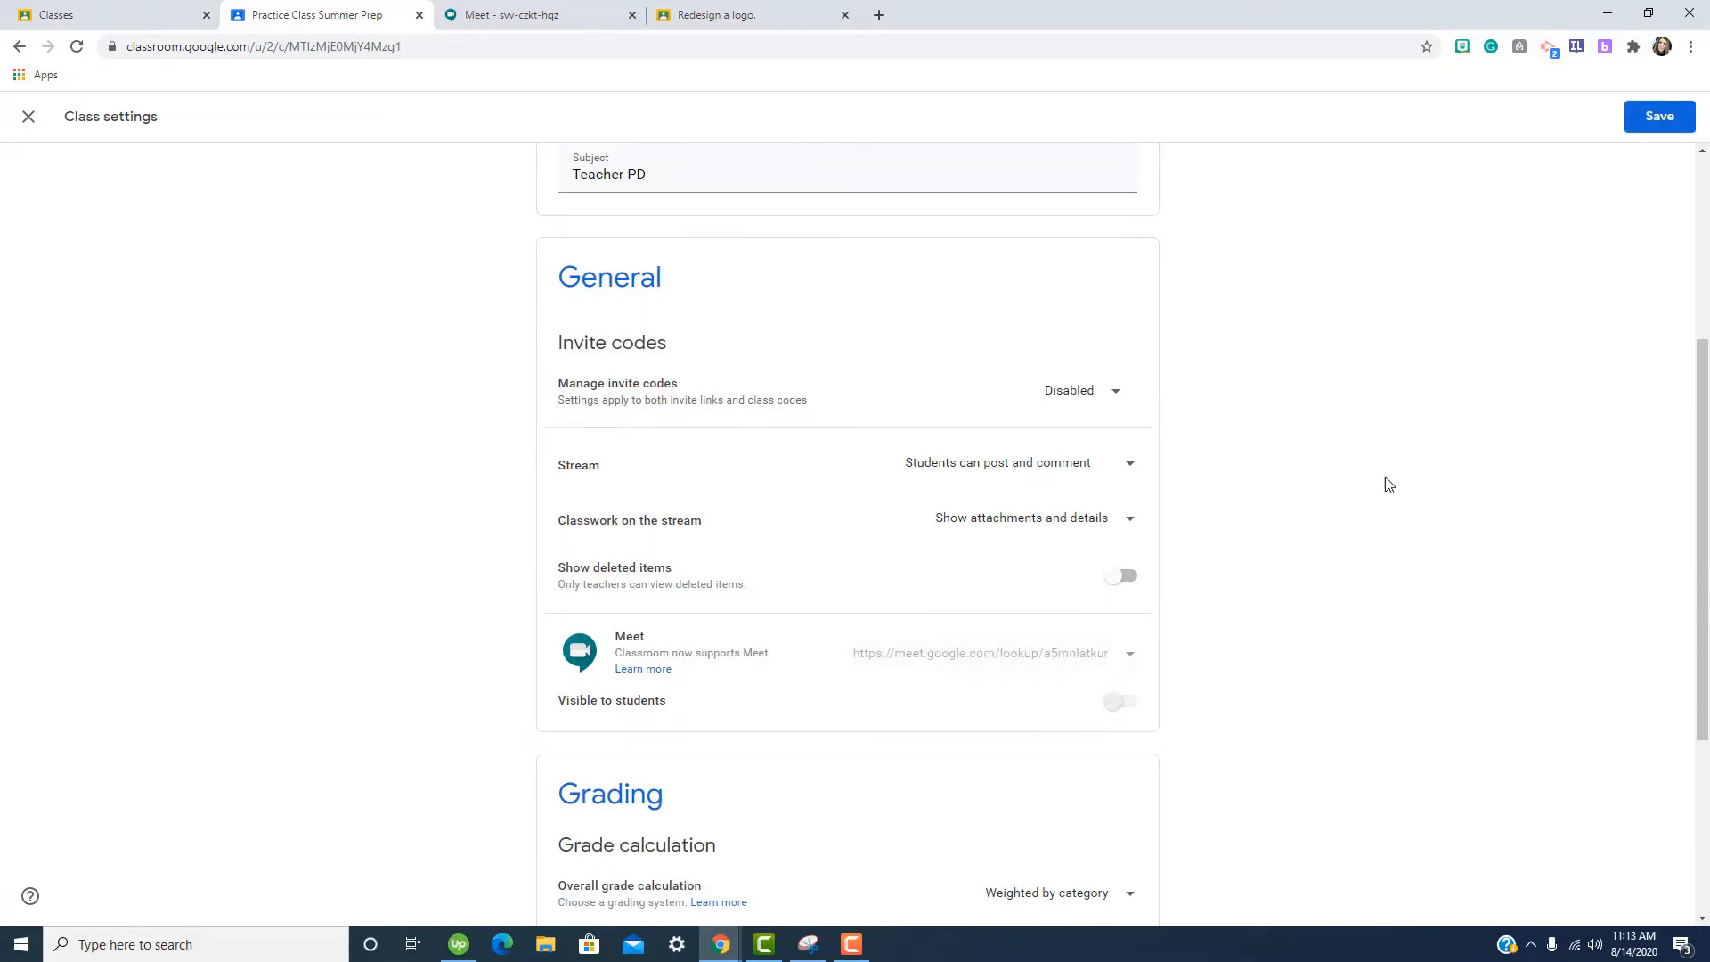